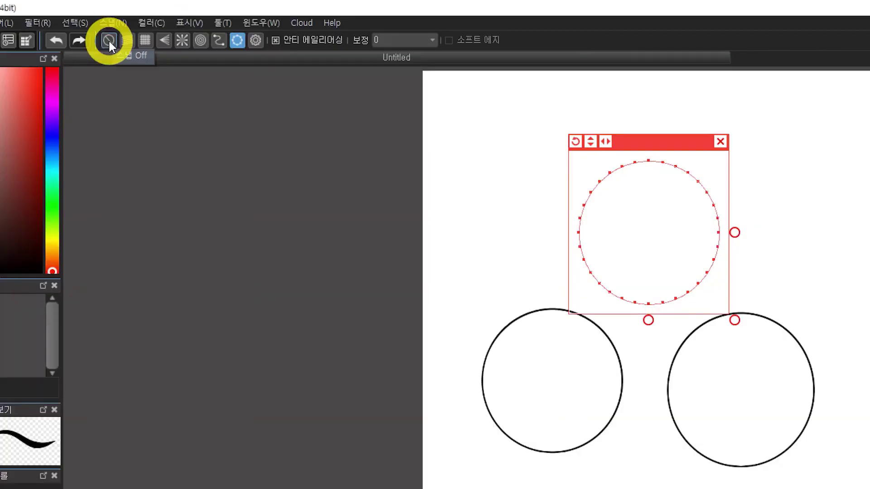
Turn off snapping and set the foreground colour to red (#F52216)
click(108, 40)
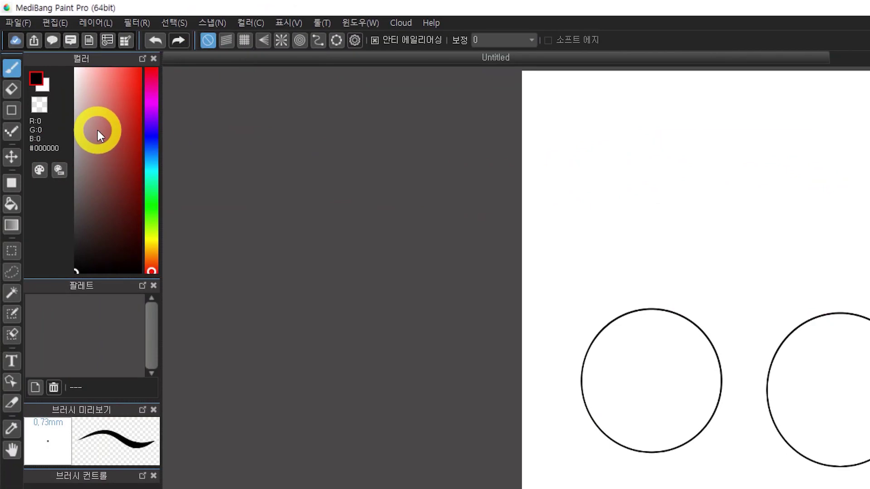
click(135, 76)
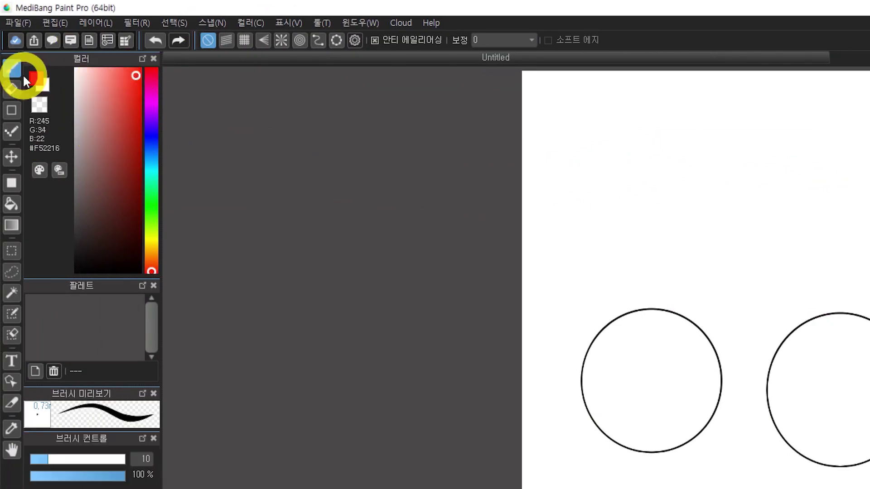
Swap the foreground and background colours and set the new foreground colour to blue (#000DFF)
click(44, 88)
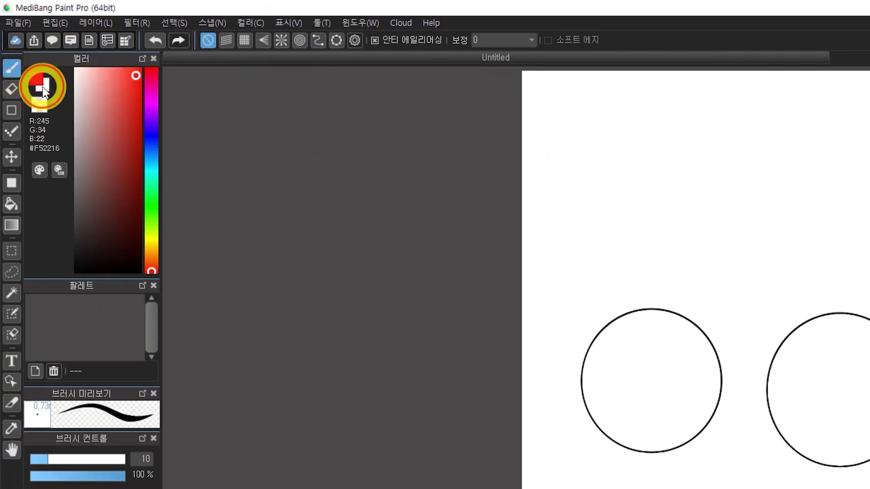
click(44, 89)
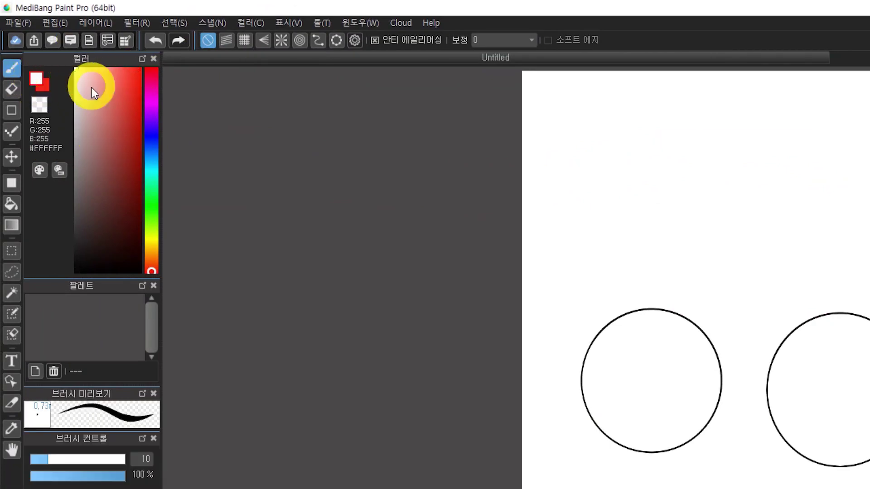
click(152, 138)
click(130, 86)
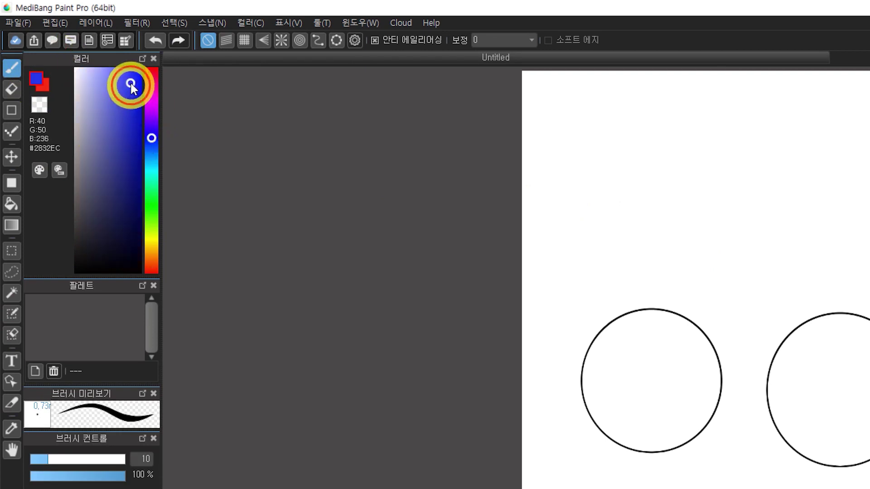
click(140, 69)
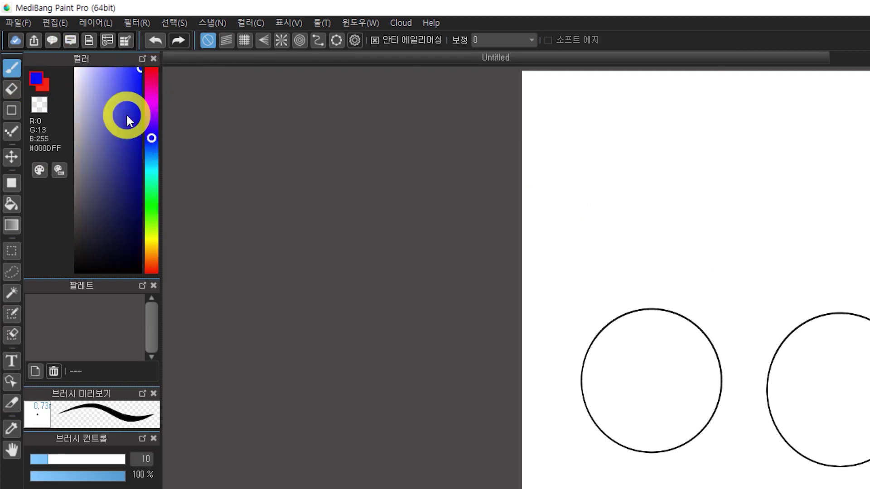
Swap the foreground and background colours back and forth several times, ending with red in the foreground
click(42, 86)
click(42, 87)
click(42, 86)
click(42, 86)
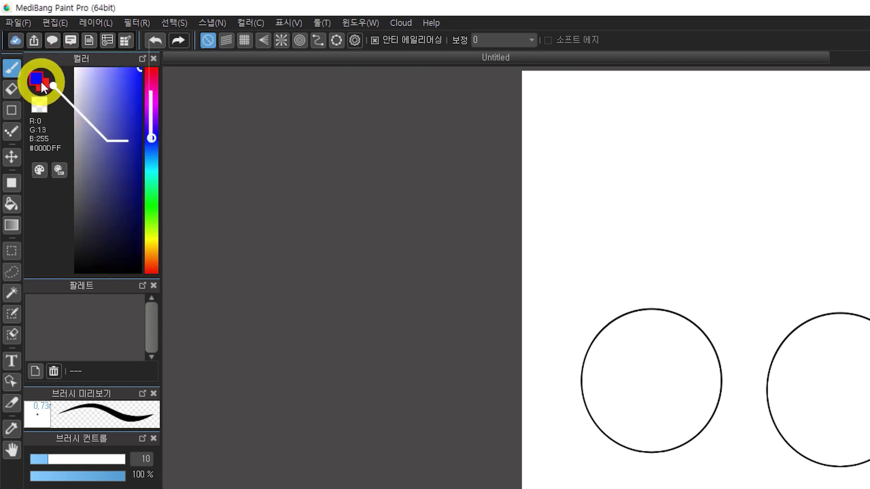
key(x)
key(x)
key(x)
key(x)
key(x)
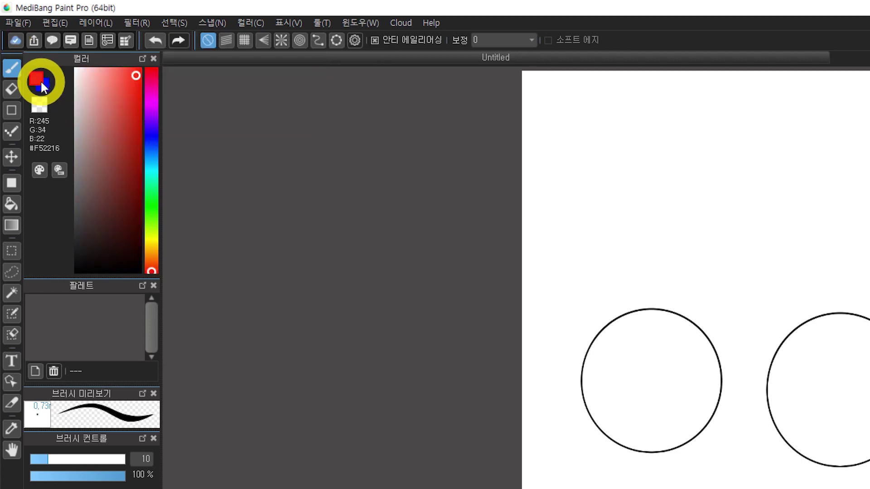
Change the foreground colour to dark yellow (#BCA010) and add it to the palette under the name 피부색
drag(151, 259, 155, 241)
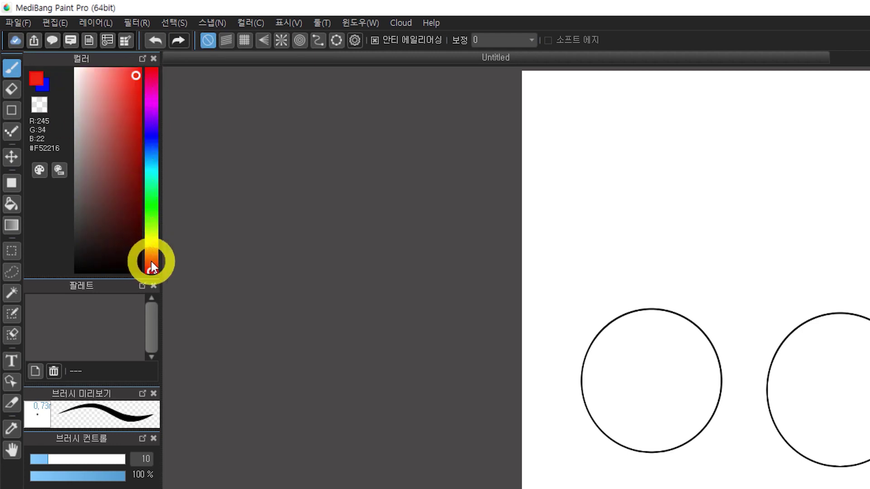
drag(151, 261, 158, 245)
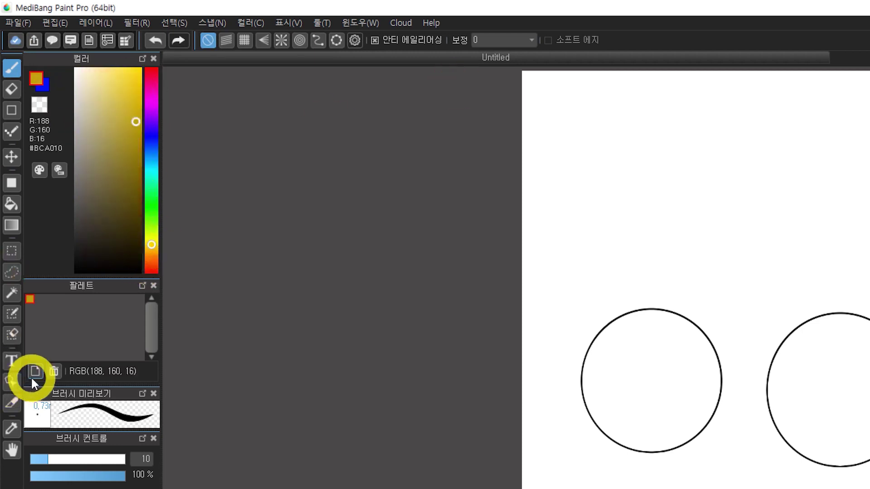
click(36, 371)
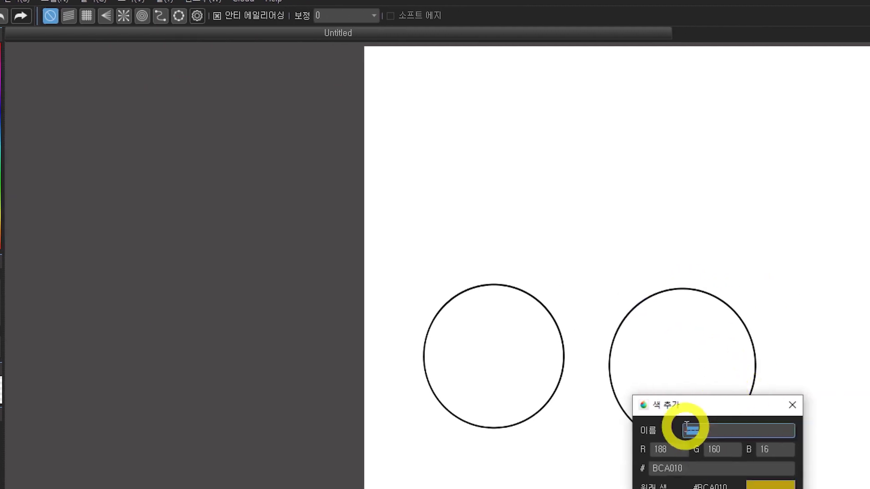
drag(692, 403, 225, 175)
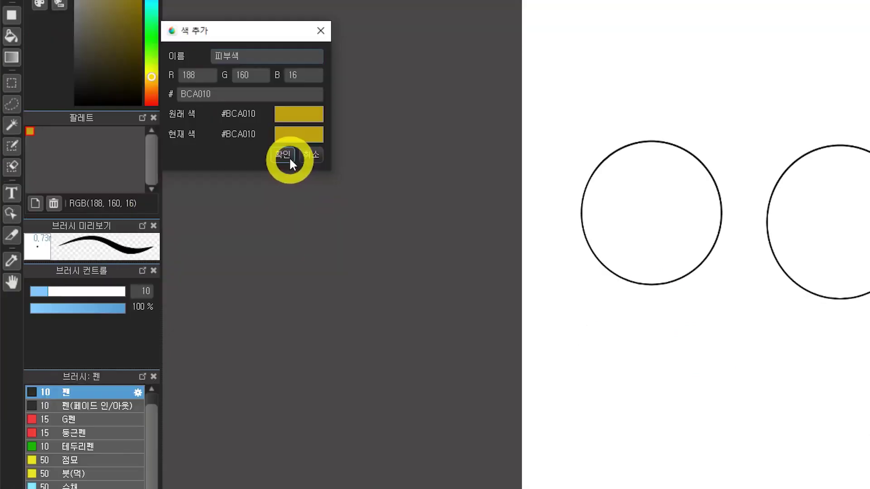
click(286, 299)
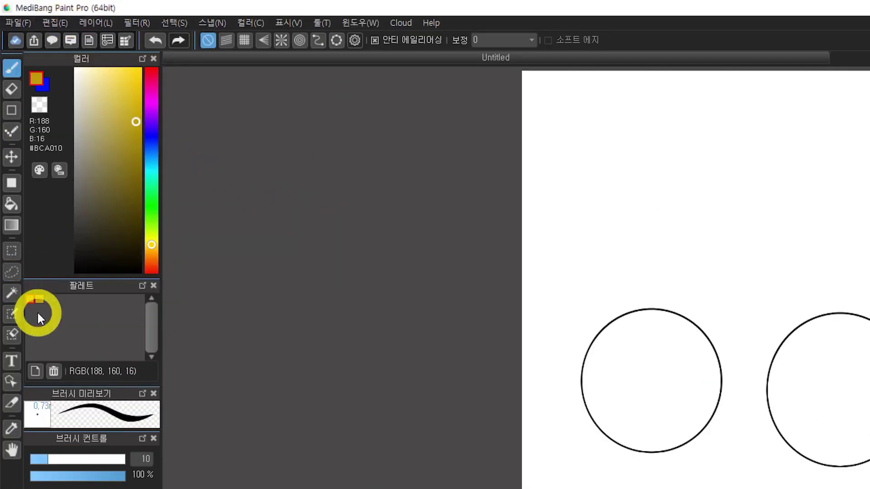
Delete the 피부색 colour from the palette
click(39, 299)
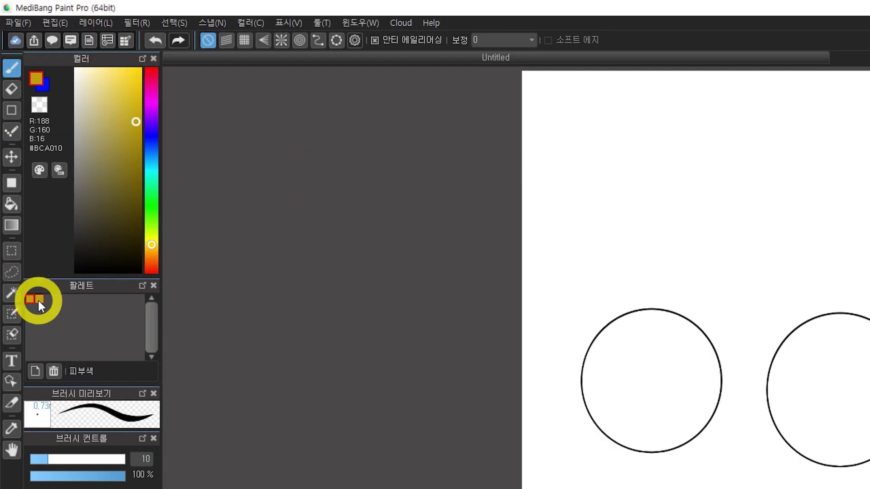
click(53, 372)
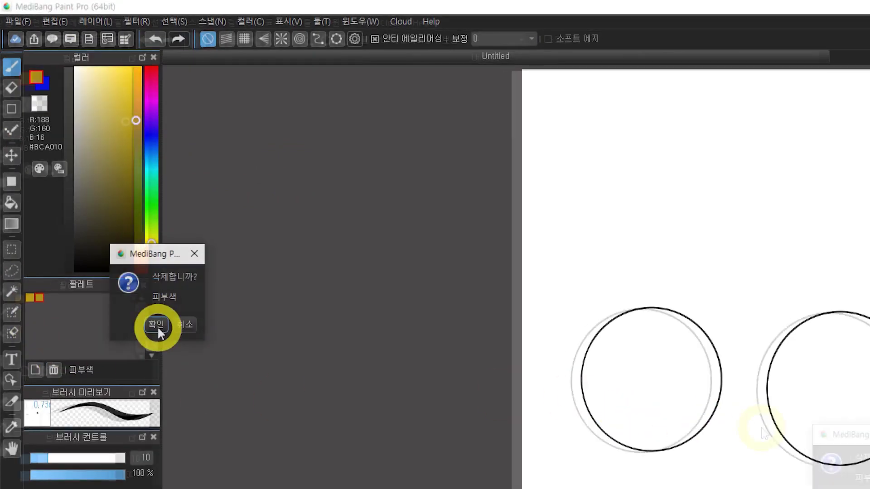
click(158, 324)
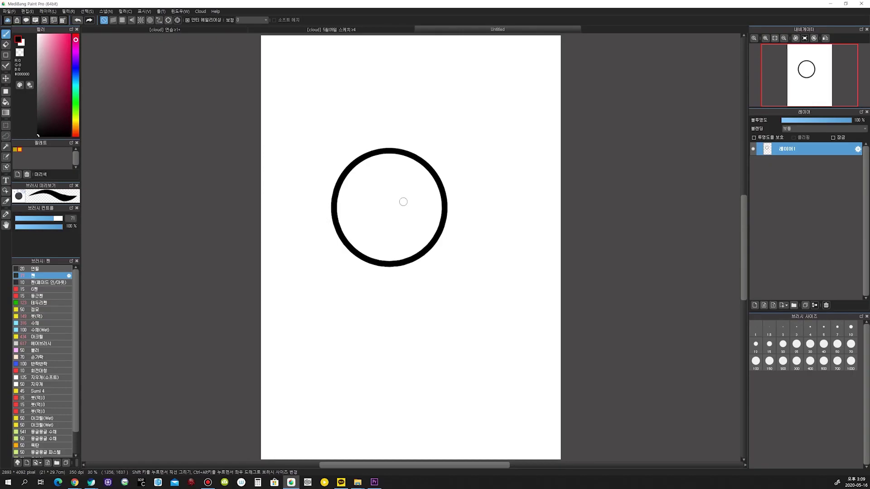
Try scribbling pink (#FF005A) over the right and lower parts of the black circle's outline, and undo the strokes
drag(419, 232, 469, 195)
key(ctrl+z)
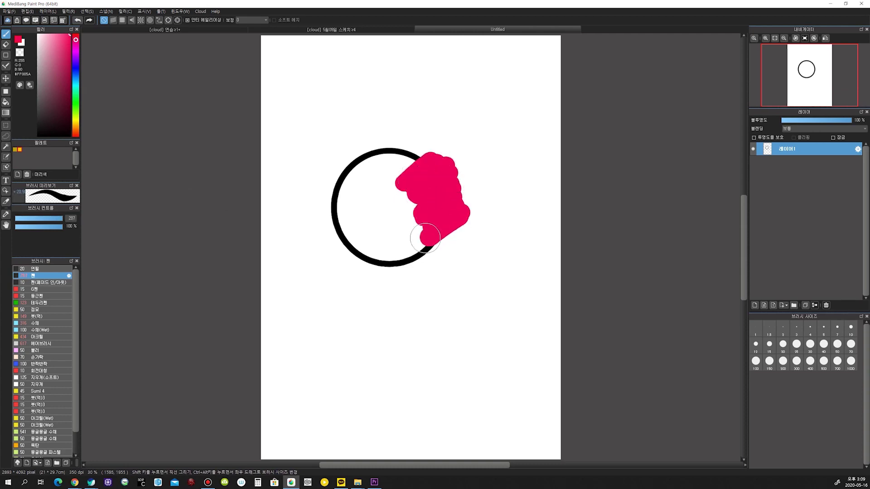
mouse_move(355, 249)
mouse_down()
mouse_move(360, 242)
mouse_move(389, 254)
mouse_up()
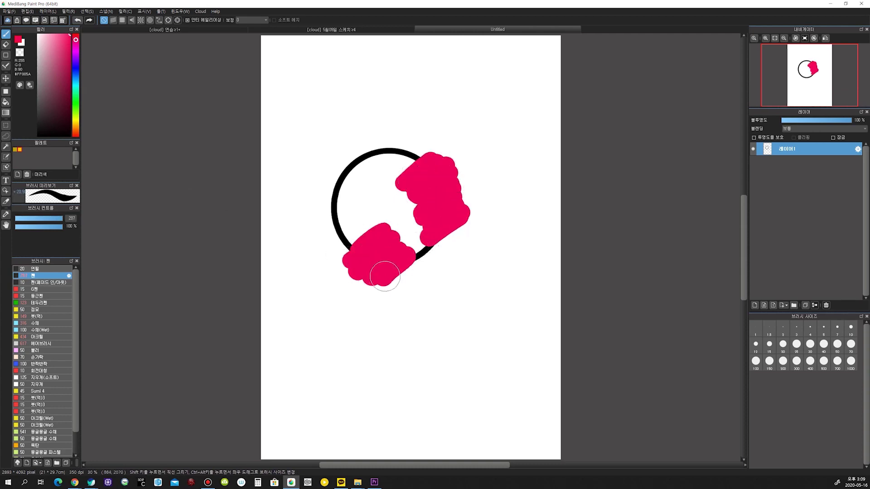
key(ctrl+z)
key(ctrl+z)
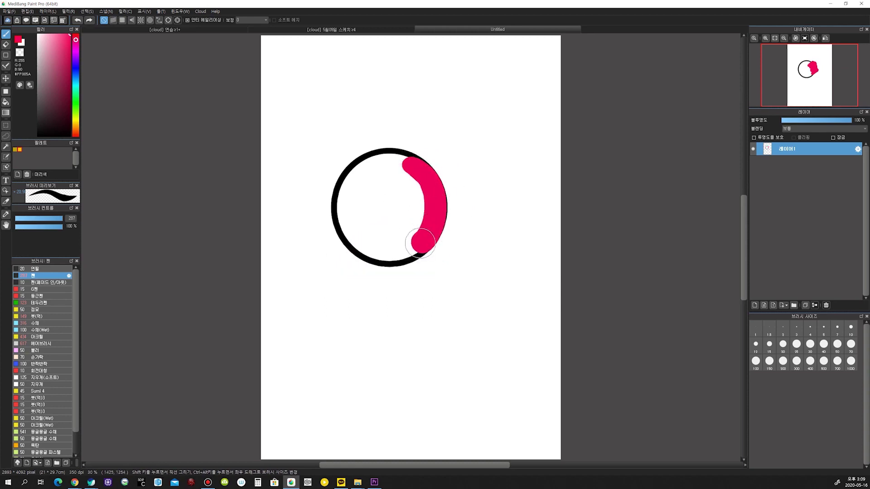
Try painting the whole circle pink on the same layer as its outline, and undo the last strokes
mouse_move(389, 260)
mouse_down()
mouse_move(345, 223)
mouse_move(346, 187)
mouse_move(374, 156)
mouse_move(414, 160)
mouse_move(426, 176)
mouse_move(383, 171)
mouse_move(405, 158)
mouse_move(410, 178)
mouse_move(377, 210)
mouse_move(381, 227)
mouse_move(409, 228)
mouse_up()
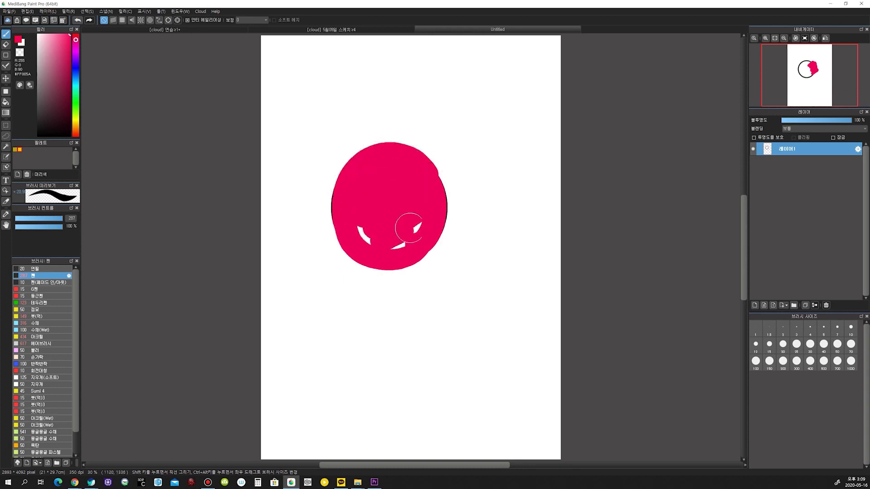
key(ctrl+z)
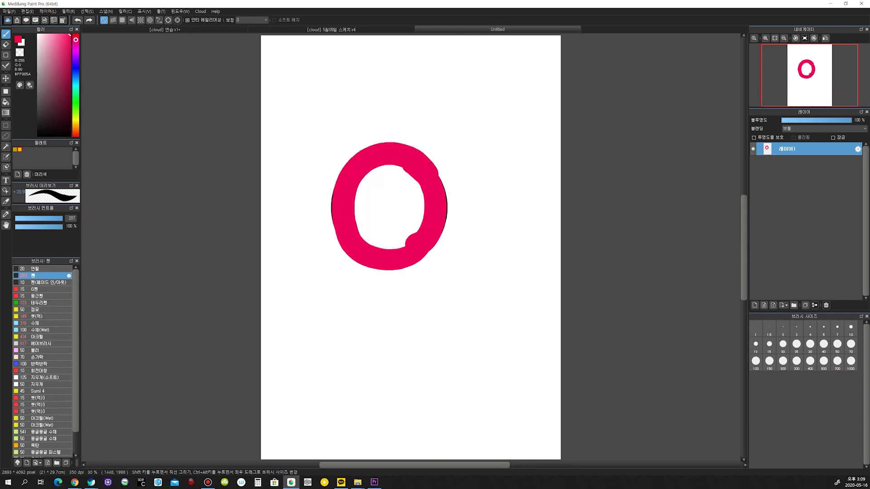
key(ctrl+z)
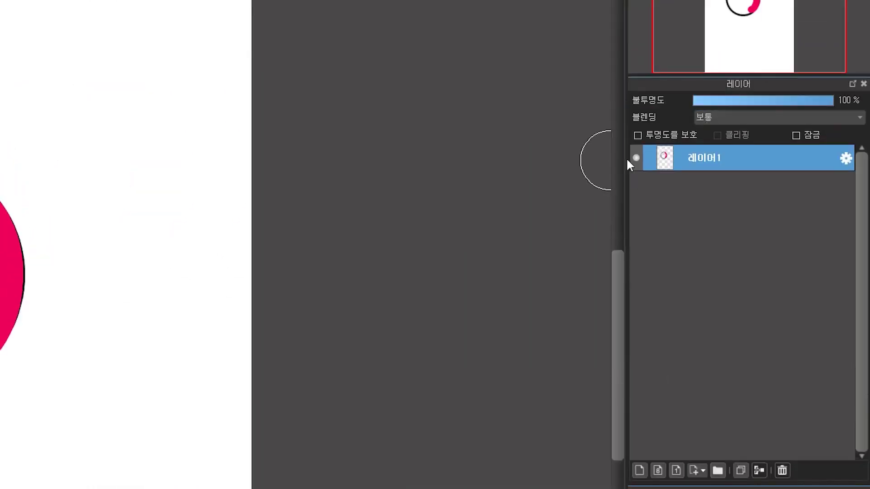
Hide and show the 레이어1 layer twice to check what it contains
click(635, 159)
click(634, 158)
click(634, 158)
click(634, 159)
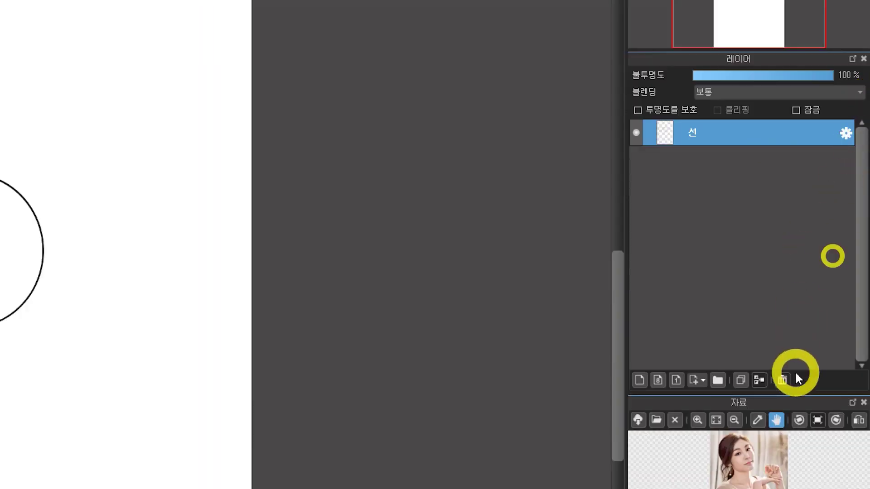
Add a new layer above 선 and select its name for editing in the layer properties
click(640, 380)
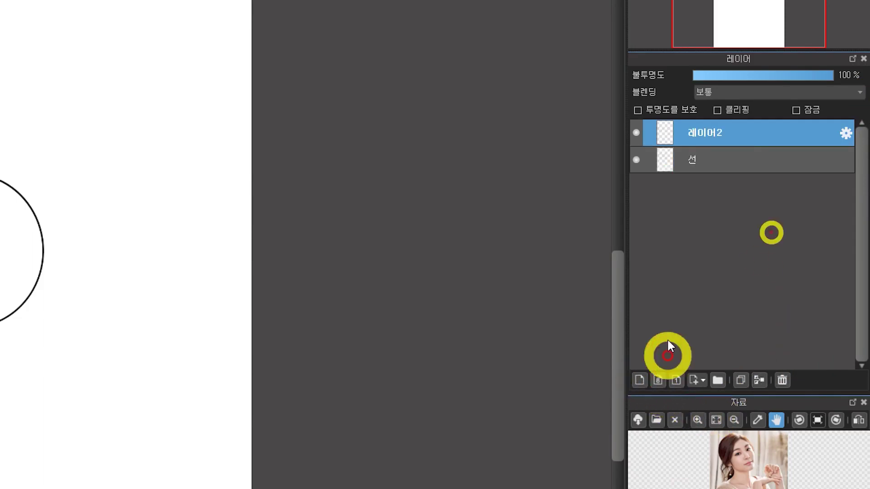
double_click(700, 133)
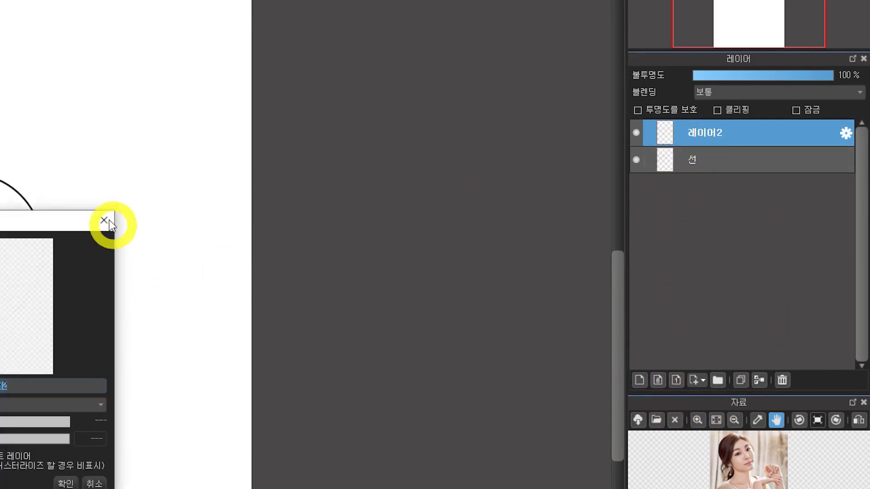
drag(78, 220, 618, 95)
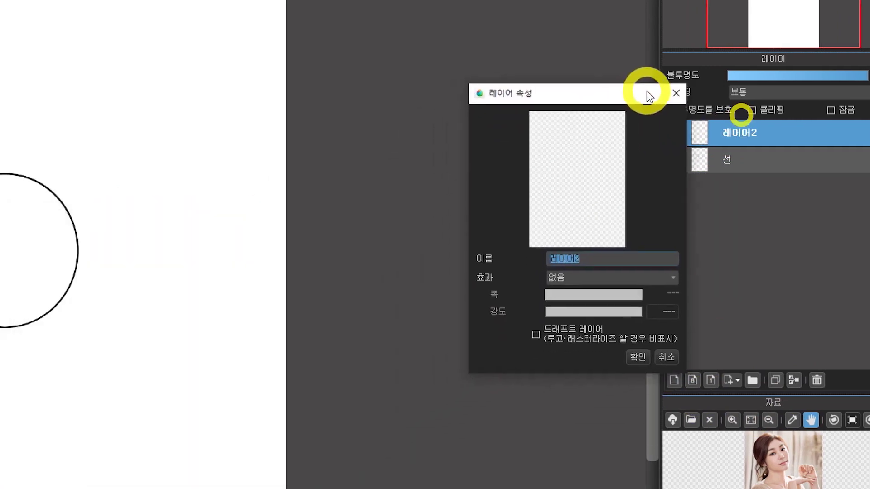
click(571, 260)
drag(568, 260, 506, 261)
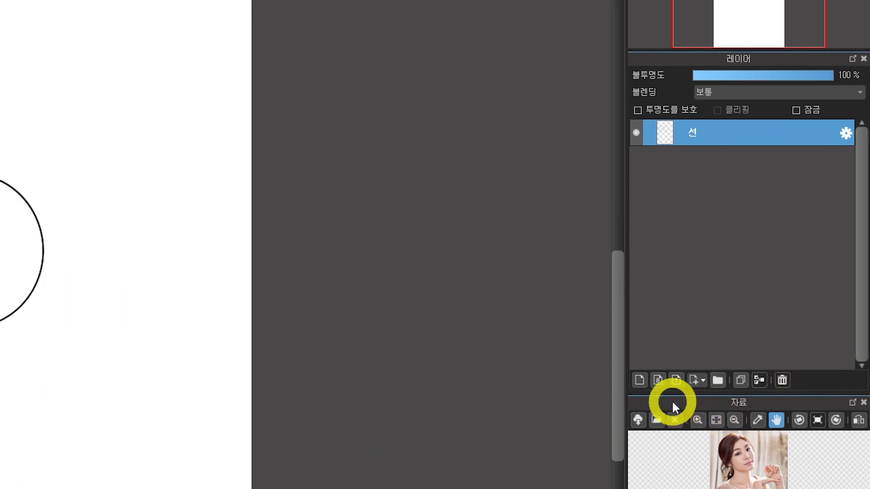
Add a new layer named 색 and place it below the 선 layer
click(640, 379)
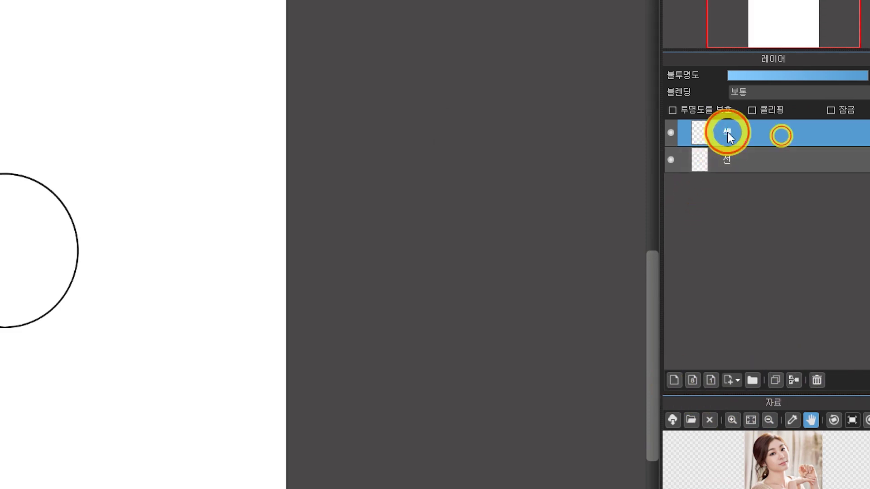
drag(729, 136, 739, 176)
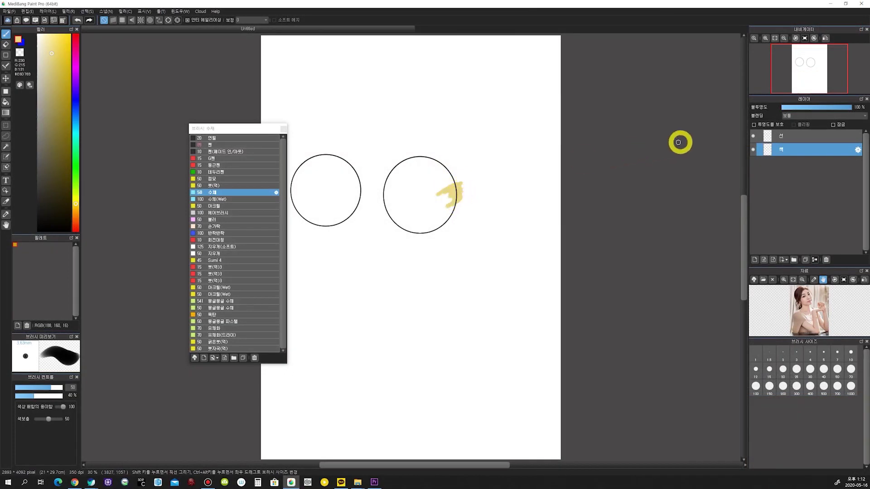
Hide and show the 색 layer to check its strokes beneath the second circle's outline
click(752, 149)
click(753, 150)
click(445, 191)
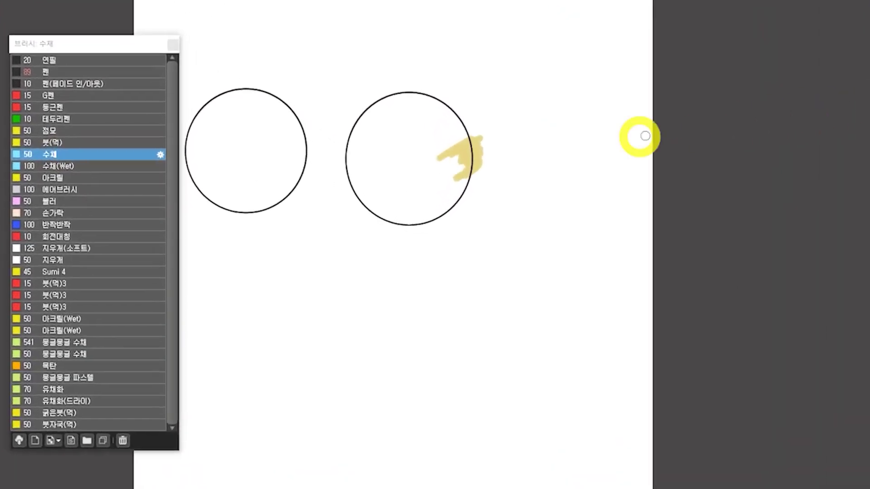
Paint overlapping light and dark yellow strokes over the second circle with the 수채 brush at size 316, and clear the layer
mouse_move(474, 153)
mouse_down()
mouse_move(446, 167)
mouse_move(491, 172)
mouse_move(483, 162)
mouse_move(442, 160)
mouse_move(459, 174)
mouse_move(455, 157)
mouse_move(479, 136)
mouse_move(484, 173)
mouse_move(490, 167)
mouse_move(486, 180)
mouse_move(492, 173)
mouse_move(478, 189)
mouse_move(445, 198)
mouse_move(478, 198)
mouse_move(493, 185)
mouse_move(475, 135)
mouse_move(469, 162)
mouse_move(428, 185)
mouse_move(416, 161)
mouse_move(385, 152)
mouse_move(363, 163)
mouse_move(364, 153)
mouse_move(403, 167)
mouse_move(431, 159)
mouse_move(381, 135)
mouse_move(404, 149)
mouse_move(500, 108)
mouse_up()
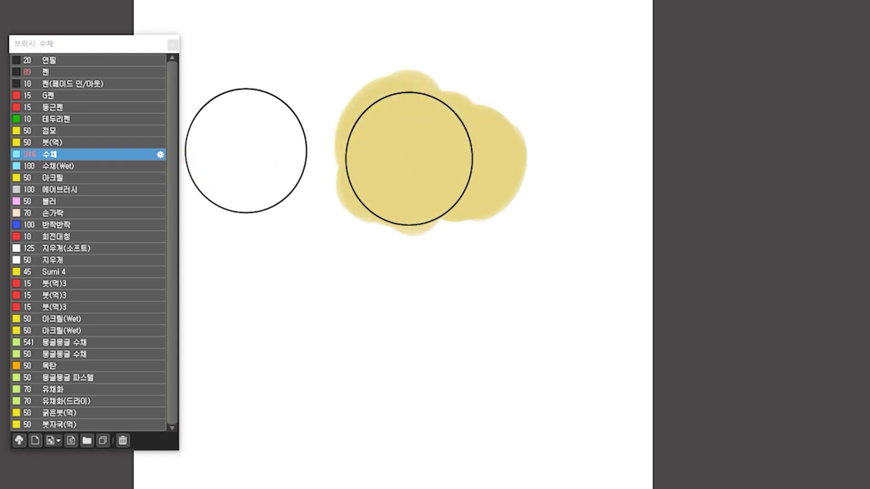
mouse_move(458, 212)
mouse_down()
mouse_move(434, 181)
mouse_move(470, 203)
mouse_move(508, 192)
mouse_move(404, 198)
mouse_move(353, 185)
mouse_move(369, 202)
mouse_move(444, 159)
mouse_move(436, 148)
mouse_move(397, 220)
mouse_move(432, 223)
mouse_move(520, 187)
mouse_move(508, 165)
mouse_move(515, 141)
mouse_move(462, 181)
mouse_up()
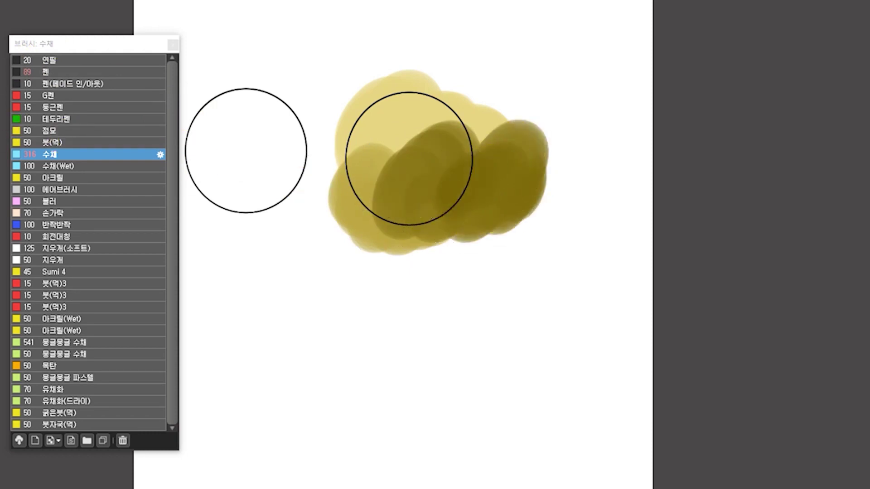
mouse_move(375, 184)
mouse_down()
mouse_move(356, 123)
mouse_move(393, 106)
mouse_move(475, 133)
mouse_move(490, 157)
mouse_up()
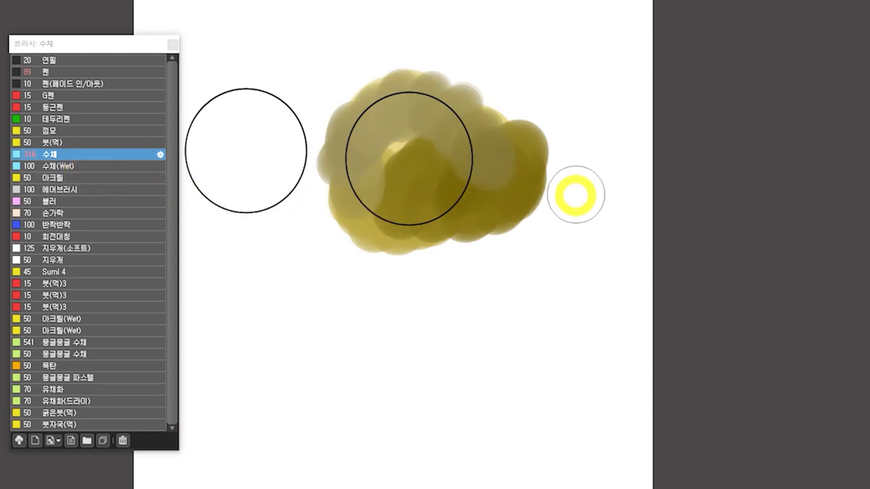
key(Delete)
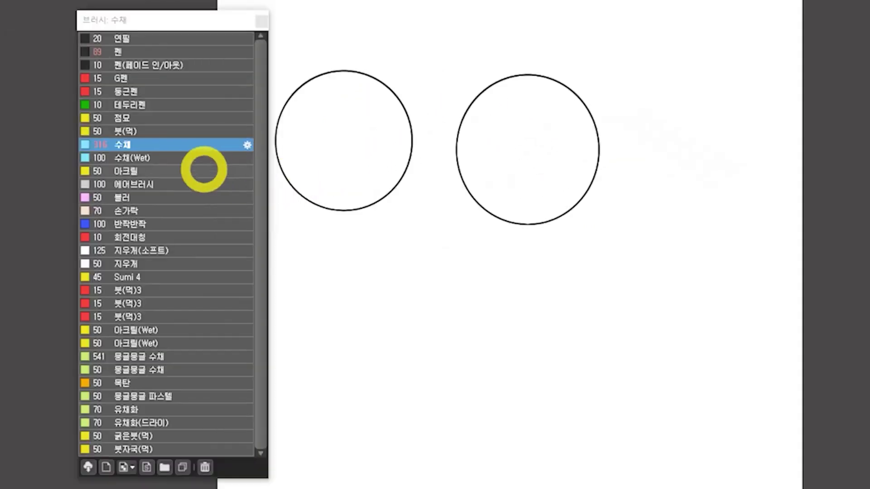
Paint test strokes over the second circle with the 수채(Wet) brush at size 100, and undo them all
click(149, 158)
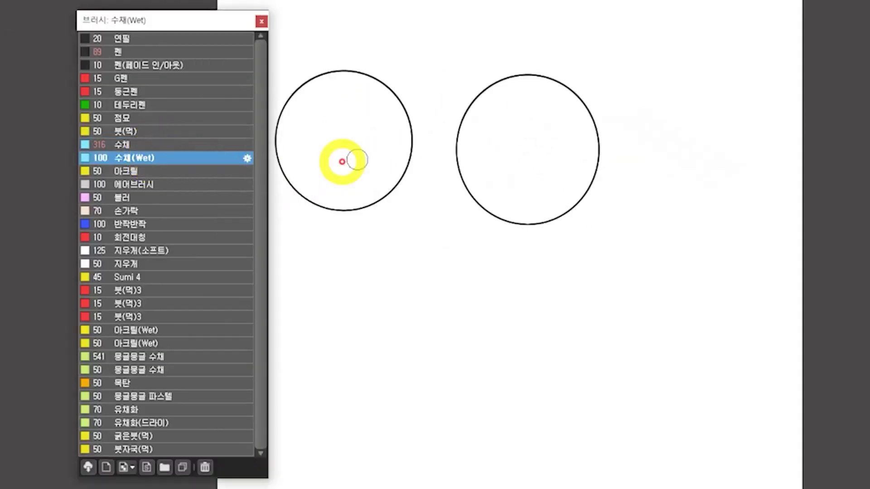
mouse_move(498, 154)
mouse_down()
mouse_move(505, 181)
mouse_move(505, 169)
mouse_move(522, 175)
mouse_move(517, 158)
mouse_move(546, 168)
mouse_move(541, 151)
mouse_move(527, 157)
mouse_move(529, 141)
mouse_move(561, 152)
mouse_move(590, 143)
mouse_move(553, 200)
mouse_up()
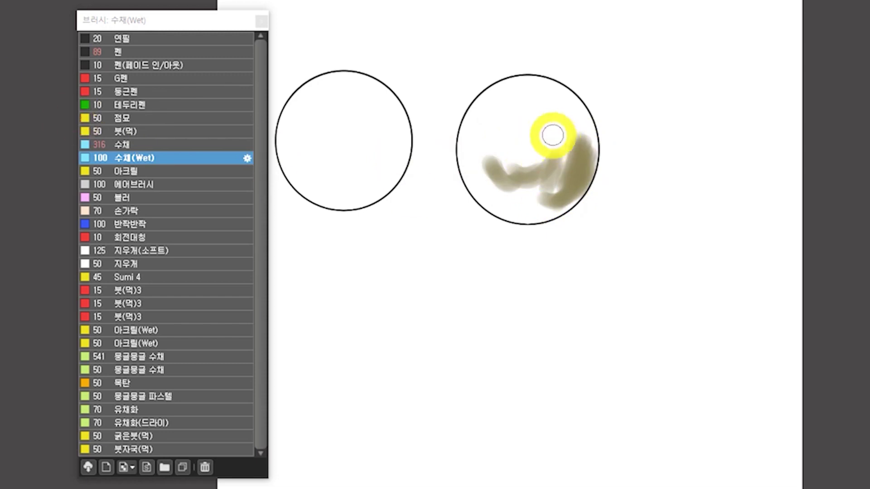
mouse_move(549, 134)
mouse_down()
mouse_move(550, 177)
mouse_move(560, 120)
mouse_move(556, 182)
mouse_move(571, 117)
mouse_move(557, 195)
mouse_move(593, 111)
mouse_move(570, 194)
mouse_move(564, 112)
mouse_move(582, 190)
mouse_move(573, 154)
mouse_move(520, 186)
mouse_move(578, 159)
mouse_up()
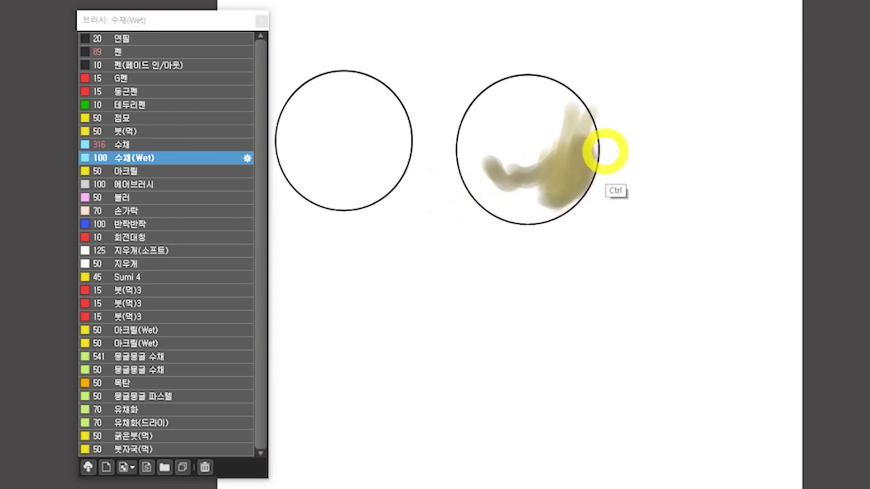
key(ctrl+z)
key(ctrl+z)
key(ctrl+z)
key(ctrl+z)
key(ctrl+z)
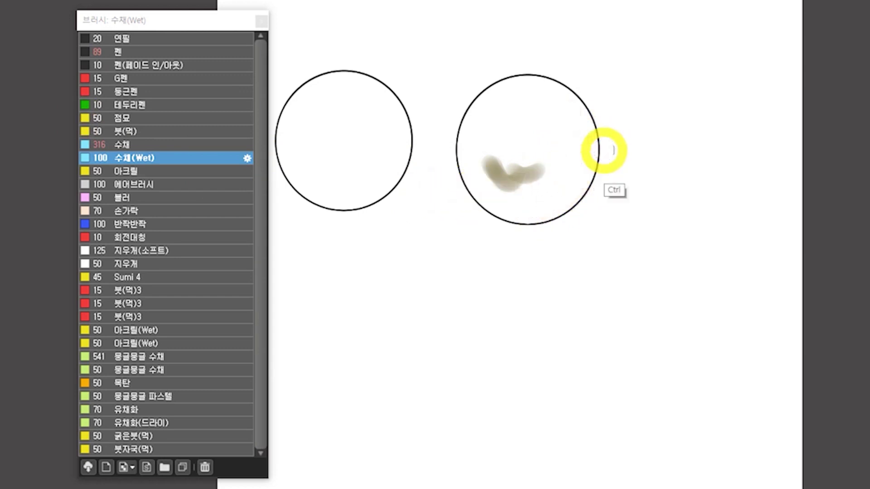
key(ctrl+z)
key(ctrl+z)
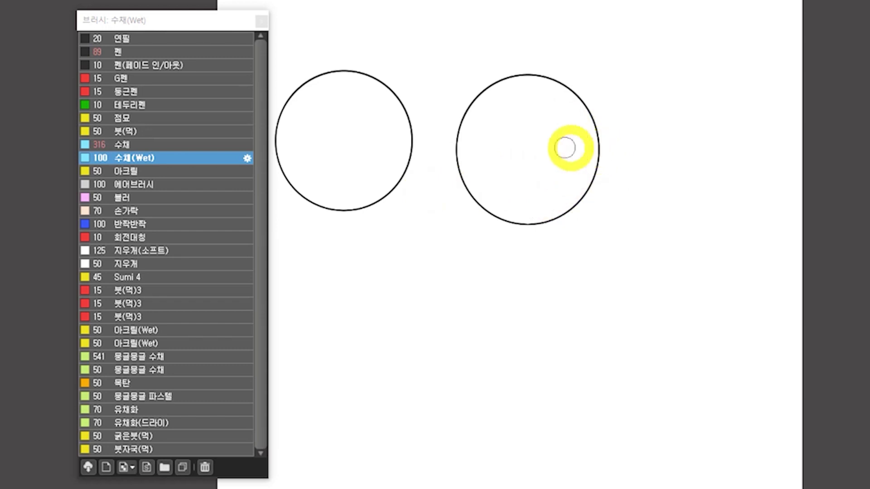
key(ctrl+z)
Paint overlapping red, yellow, crimson and blue strokes across the second circle with the 아크릴 brush
drag(381, 187, 422, 154)
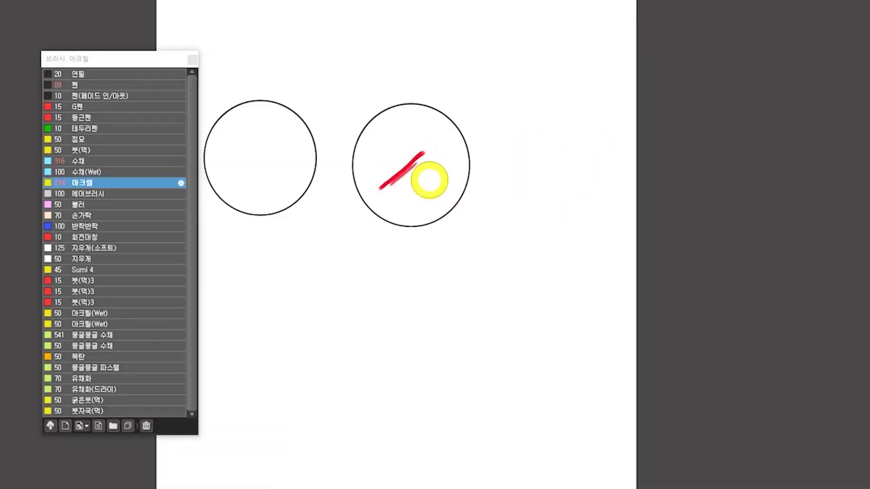
mouse_move(374, 197)
mouse_down()
mouse_move(395, 182)
mouse_move(421, 195)
mouse_move(416, 208)
mouse_move(450, 163)
mouse_move(452, 145)
mouse_move(379, 171)
mouse_move(375, 155)
mouse_move(328, 262)
mouse_move(361, 222)
mouse_move(351, 246)
mouse_move(433, 200)
mouse_move(452, 156)
mouse_move(466, 161)
mouse_move(451, 211)
mouse_up()
mouse_move(349, 217)
mouse_down()
mouse_move(422, 188)
mouse_move(358, 170)
mouse_move(336, 227)
mouse_move(448, 218)
mouse_move(402, 227)
mouse_move(402, 254)
mouse_move(328, 180)
mouse_move(464, 172)
mouse_move(363, 165)
mouse_move(384, 241)
mouse_up()
click(7, 79)
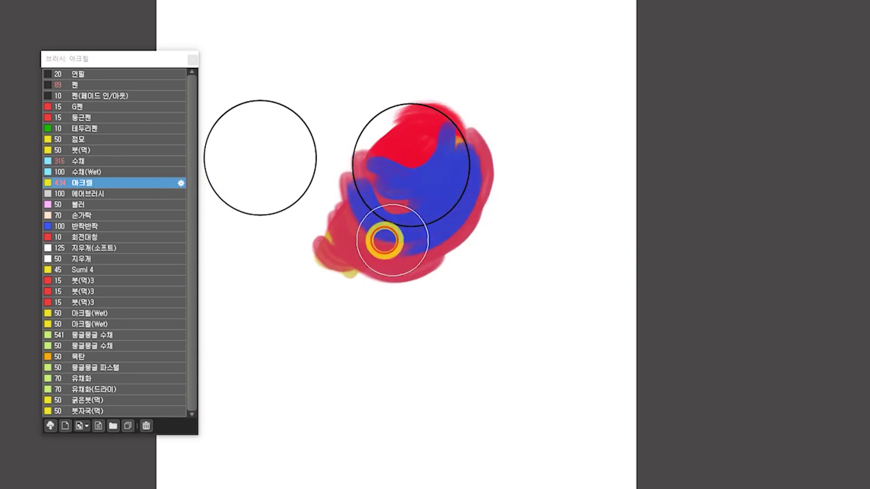
Undo the blue strokes and most of the crimson strokes over the second circle
key(ctrl+z)
key(ctrl+z)
key(ctrl+z)
key(ctrl+z)
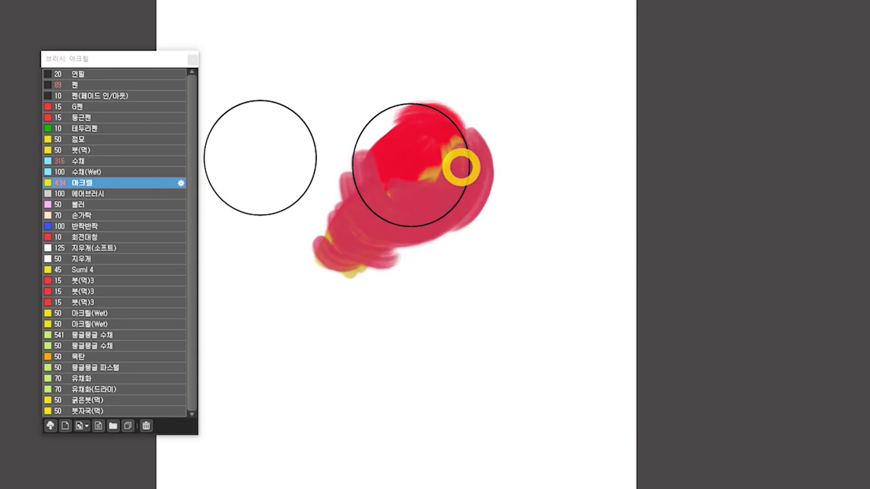
key(ctrl+z)
key(ctrl+z)
key(ctrl+z)
key(ctrl+z)
key(ctrl+z)
key(ctrl+z)
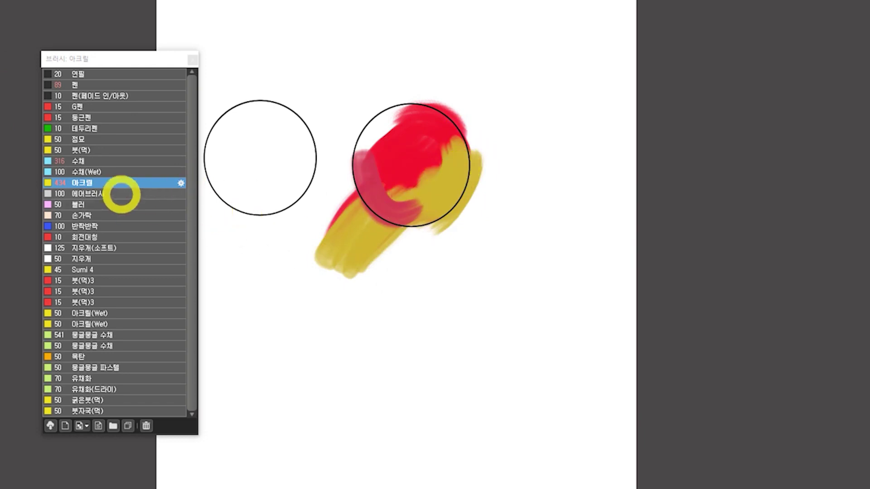
Paint a test stroke below the circles with the 에어브러시 brush enlarged to size 617, and undo the test strokes
click(121, 195)
key(])
key(])
key(])
key(])
key(])
key(])
key(])
key(])
mouse_move(301, 352)
mouse_down()
mouse_move(457, 270)
mouse_move(306, 376)
mouse_move(376, 313)
mouse_move(490, 260)
mouse_move(426, 334)
mouse_move(332, 412)
mouse_move(564, 332)
mouse_move(599, 331)
mouse_move(518, 338)
mouse_up()
key(ctrl+z)
key(ctrl+z)
key(ctrl+z)
key(ctrl+z)
key(ctrl+z)
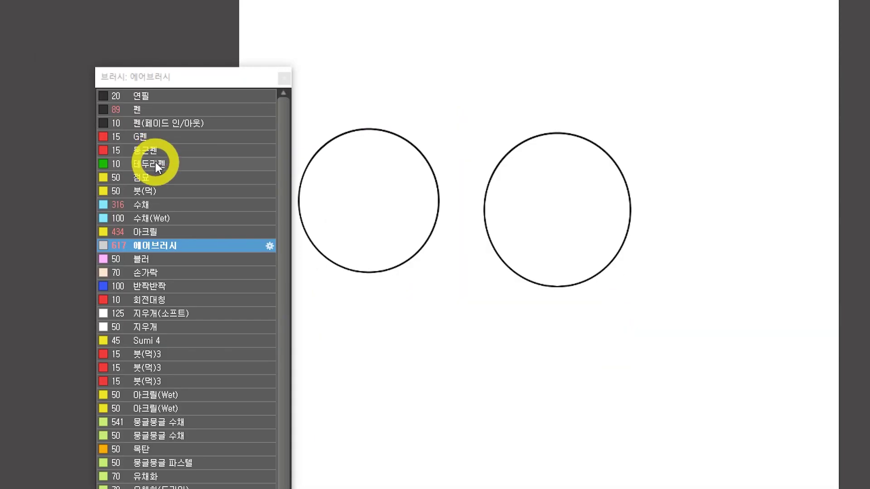
Draw test strokes below and beside the circles with the 테두리펜 brush, using blue #000DFF with a red outline
click(85, 128)
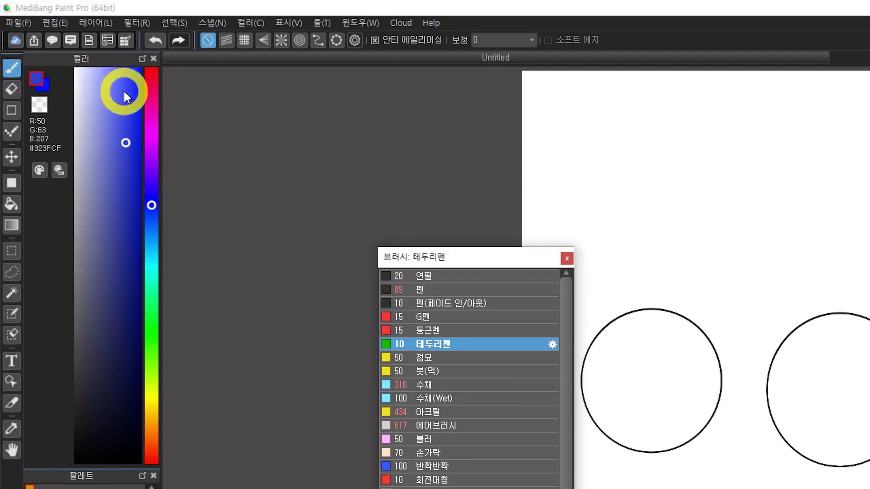
click(37, 76)
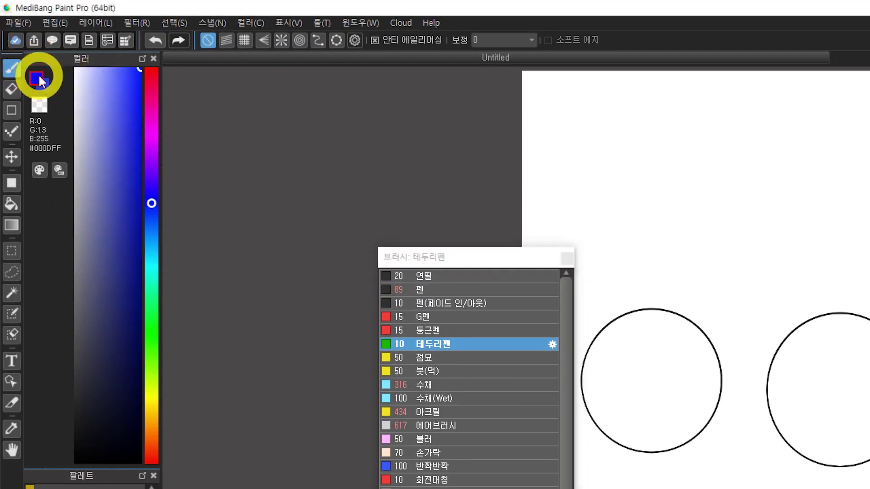
click(47, 80)
click(156, 74)
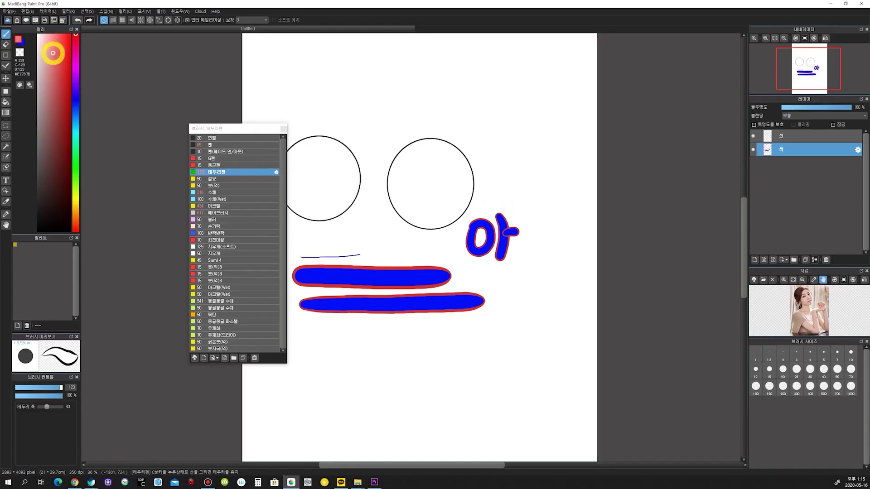
Change the red colour to white #FFFFFF and swap the foreground and background colours
drag(107, 106, 74, 68)
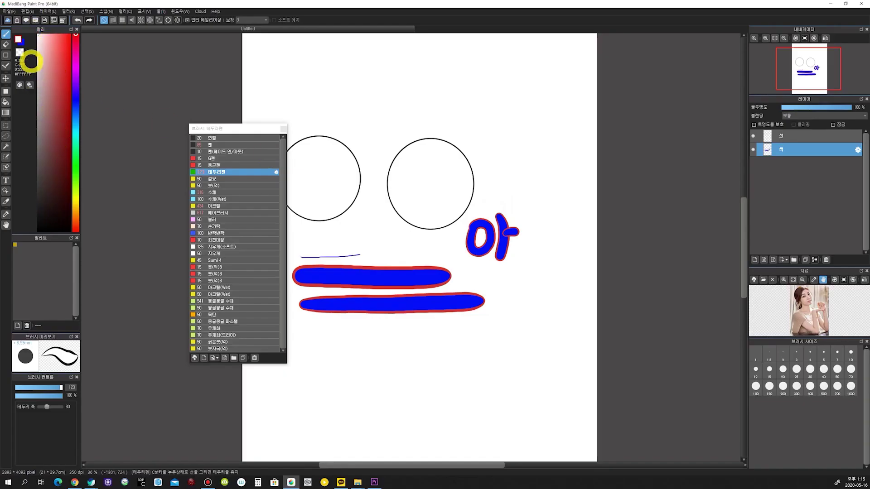
key(x)
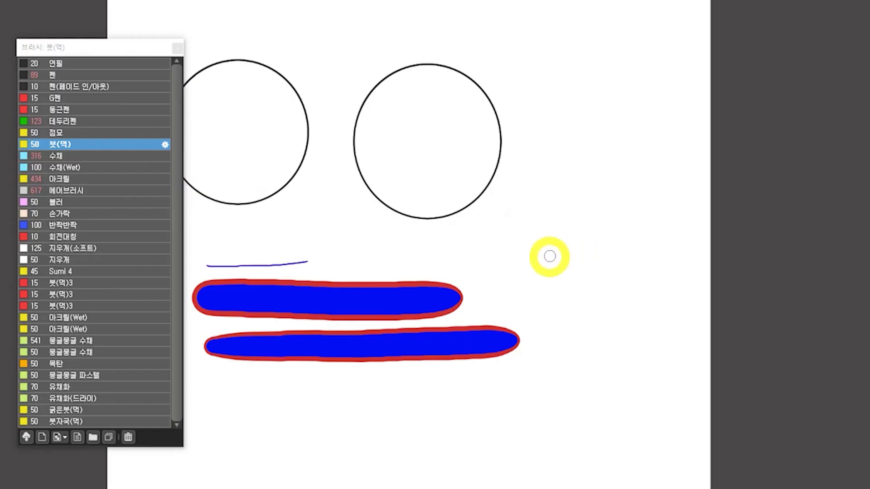
Draw two long upward strokes beside the second circle with the 붓(먹) brush at size 50
mouse_move(544, 297)
mouse_down()
mouse_move(586, 155)
mouse_move(599, 56)
mouse_up()
mouse_move(574, 302)
mouse_down()
mouse_move(643, 189)
mouse_move(658, 47)
mouse_up()
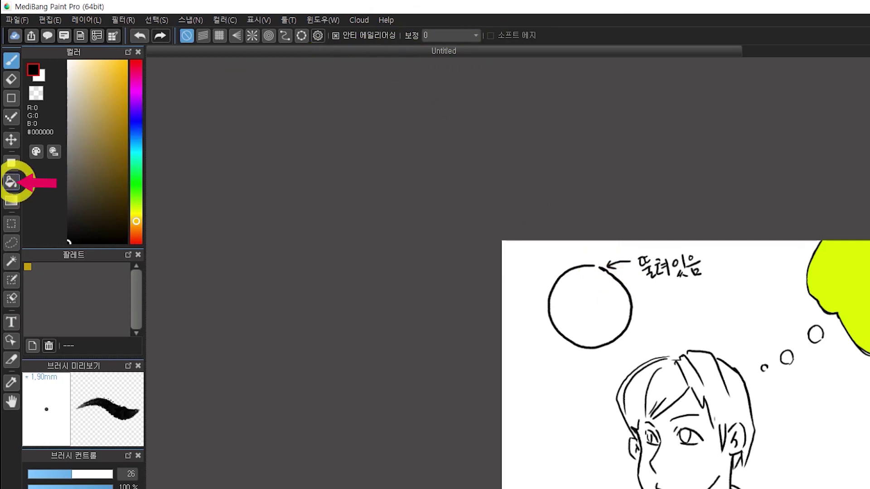
Try filling the gapped circle with black using the Bucket tool, and undo the fill
click(11, 182)
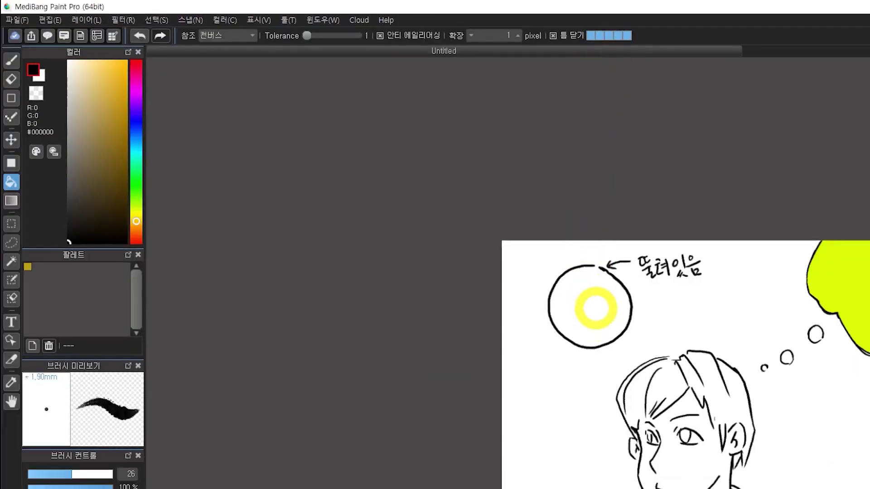
click(596, 309)
key(ctrl+z)
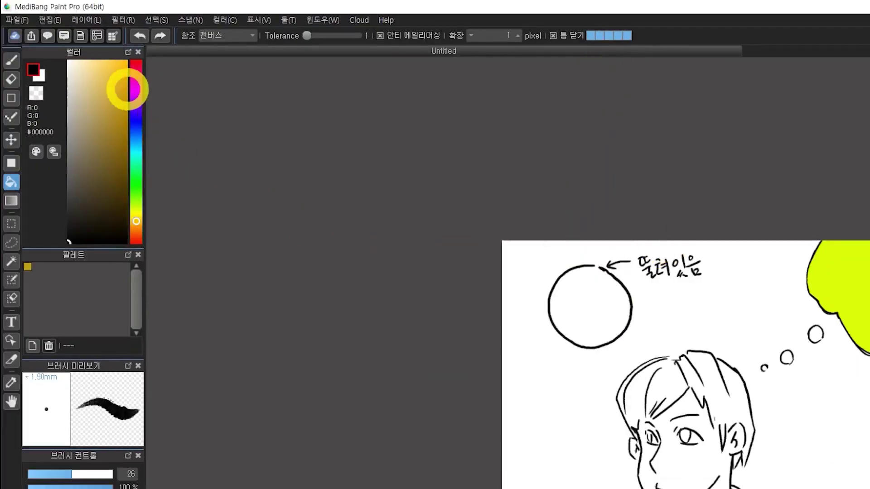
Set the drawing colour to yellow-orange #FFC400 and apply a Bucket fill inside the gapped circle
click(136, 70)
click(136, 224)
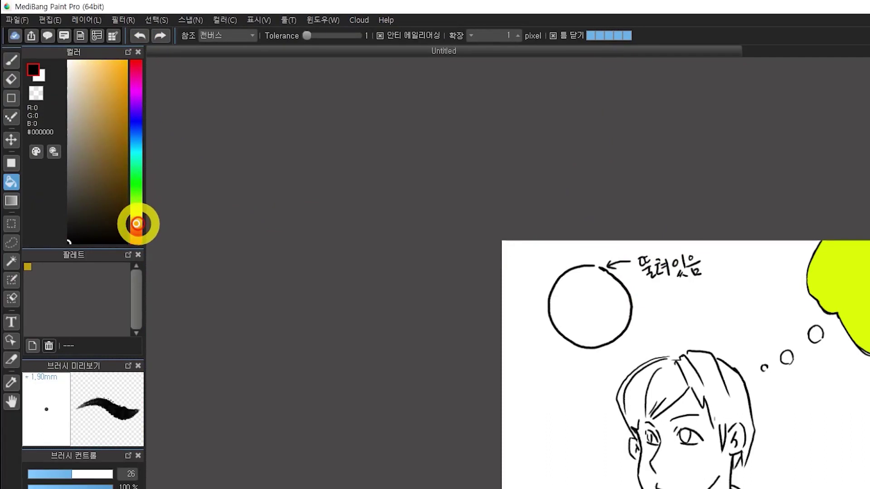
click(126, 61)
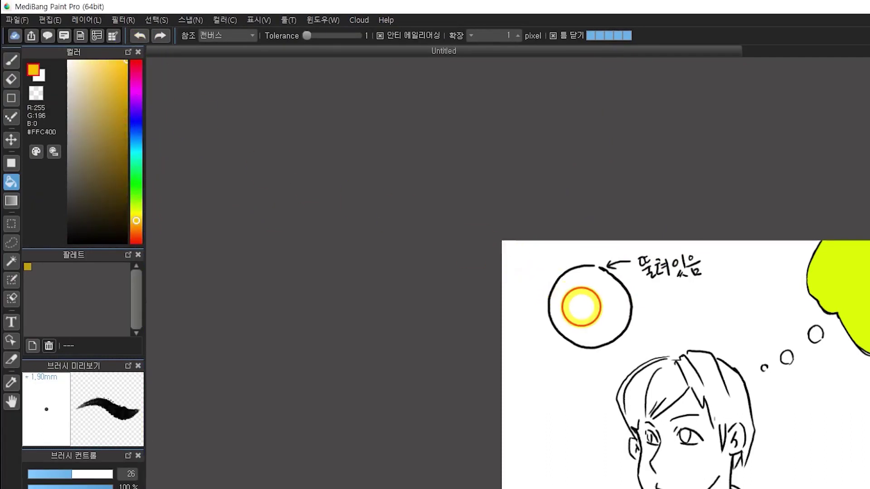
click(581, 307)
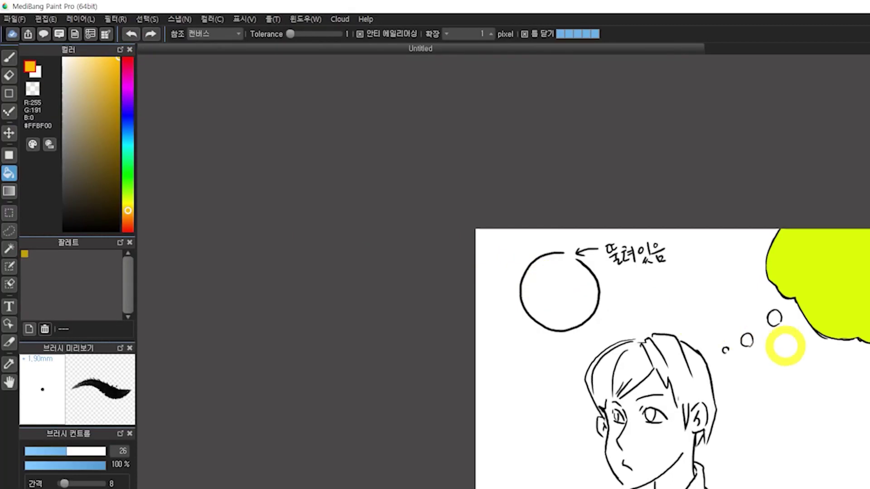
Flood the white background around the character with yellow-orange #FFBF00 twice, undoing each fill
click(780, 347)
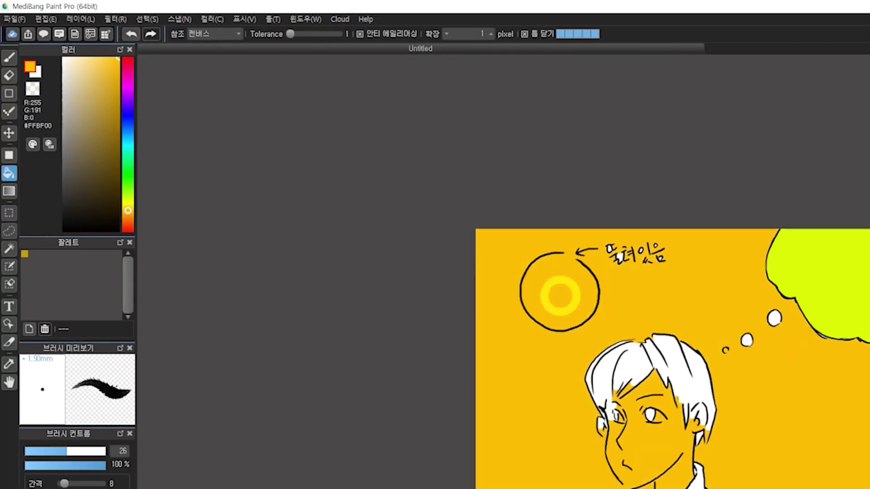
key(ctrl+z)
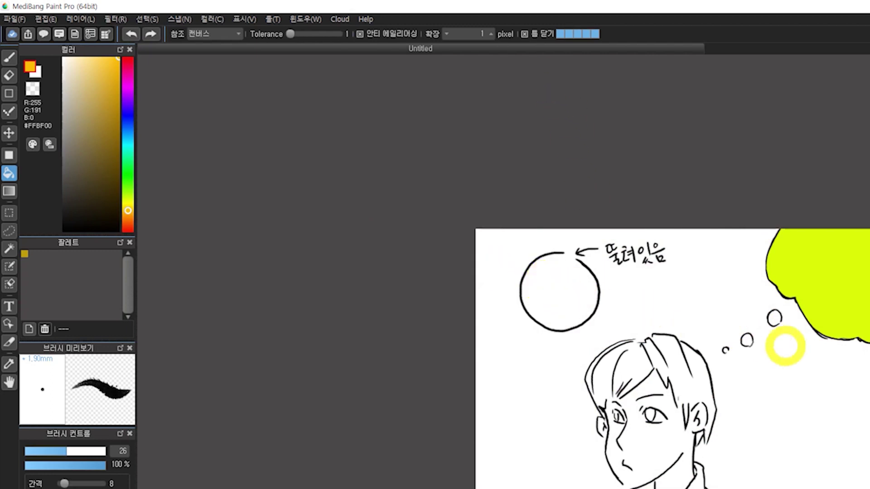
click(781, 346)
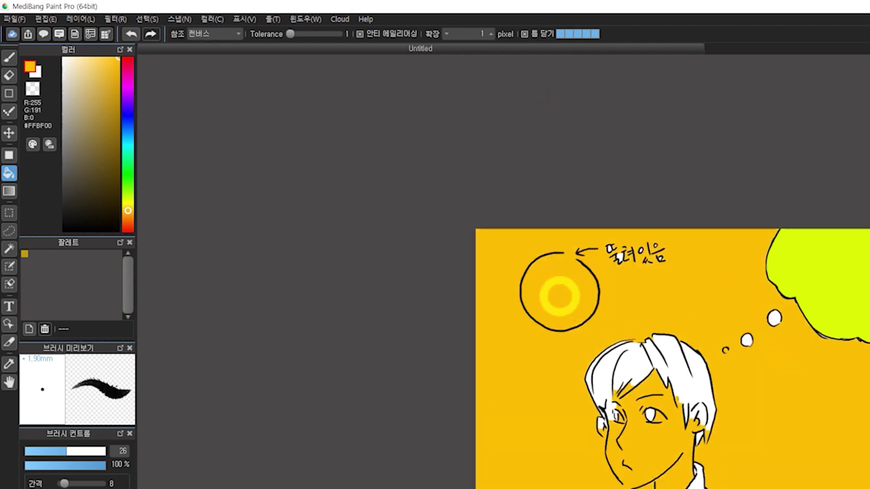
key(ctrl+z)
Close the gap in the circle's outline with a #FFC400 stroke using the 펜 brush at size 89
key(b)
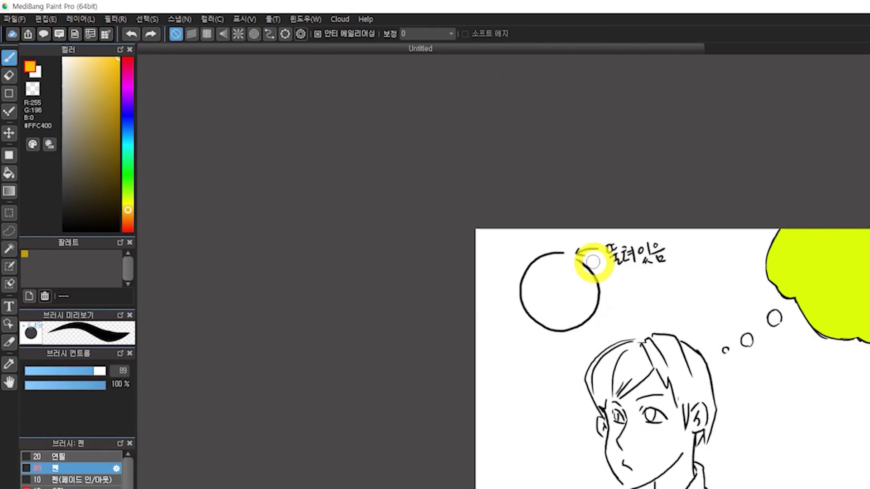
drag(566, 257, 568, 259)
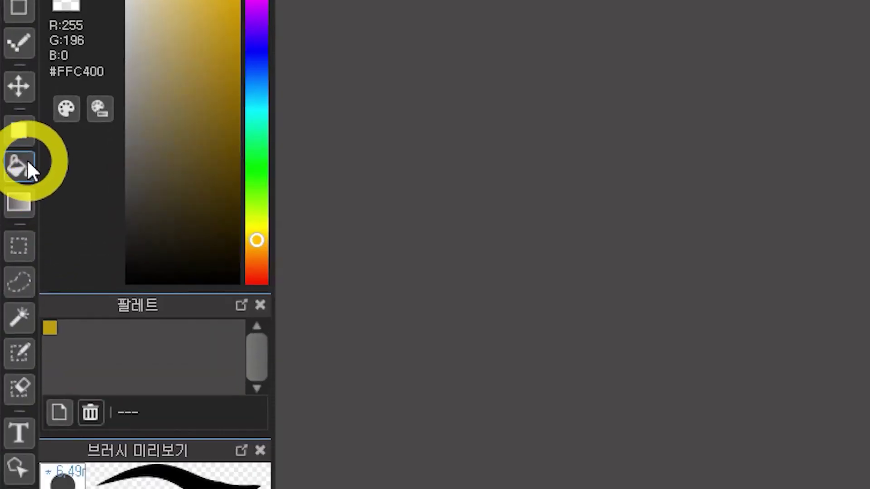
Bucket-fill the closed circle with #FFC400, undo it, and refill the circle after adjusting the fill expansion (확장)
click(15, 175)
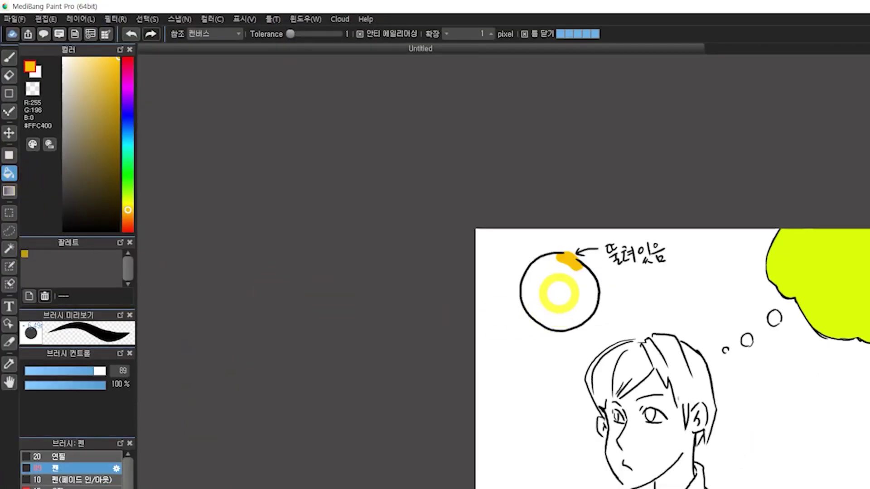
click(560, 295)
key(ctrl+z)
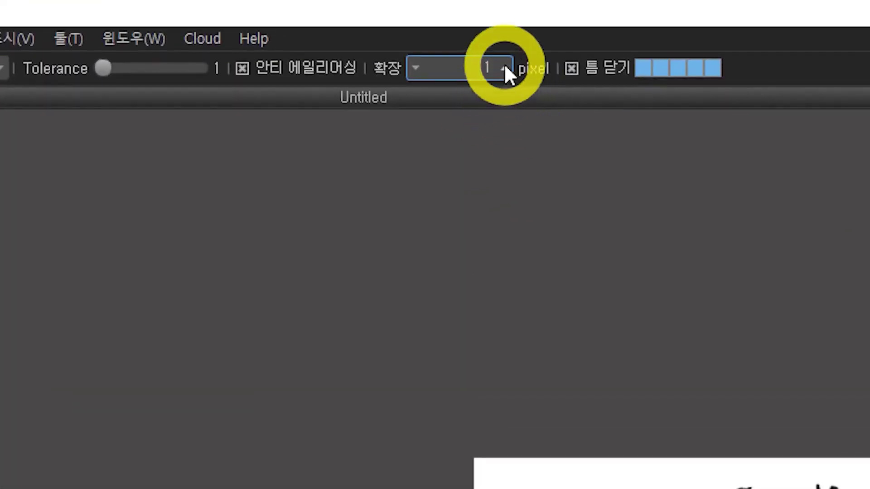
click(504, 69)
click(414, 70)
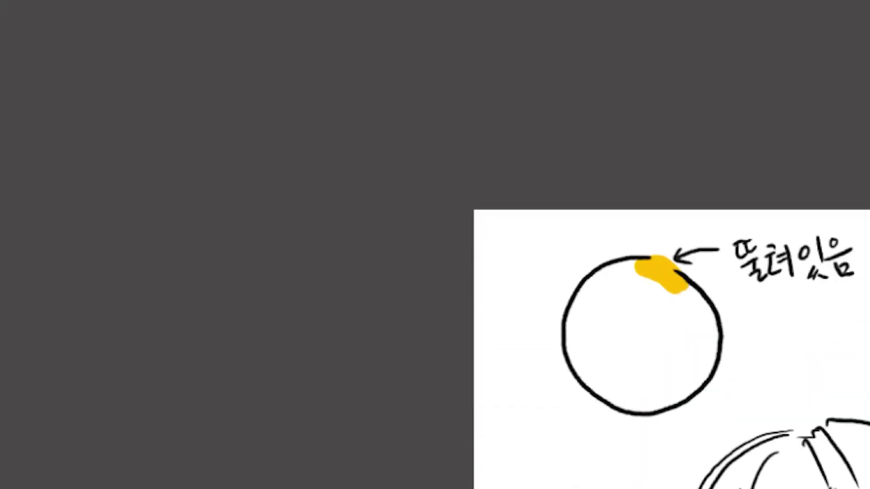
click(639, 308)
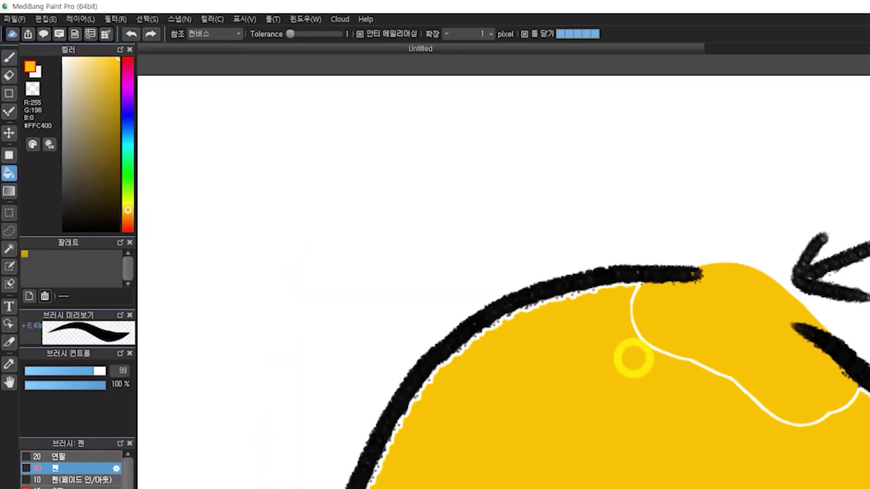
Narrow the white seam between the circle's fill and the gap stroke with repeated Bucket fills at 1 pixel expansion
scroll(643, 349, up, 5)
scroll(646, 345, up, 4)
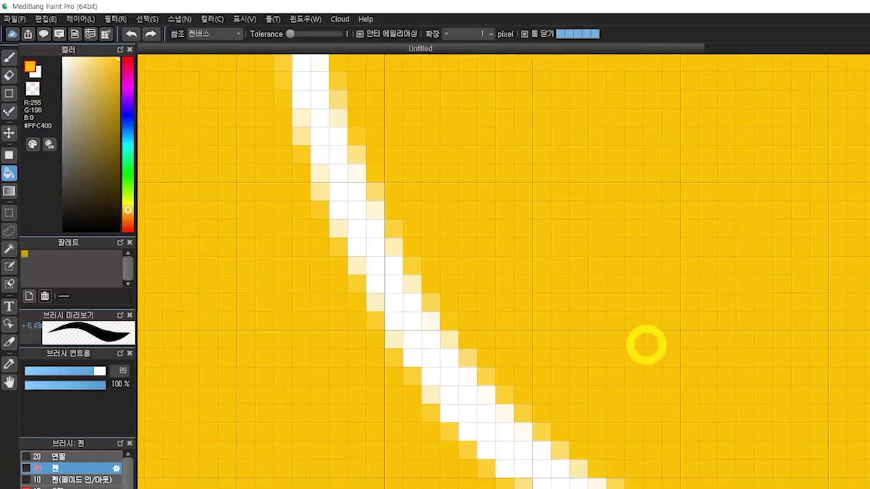
click(650, 466)
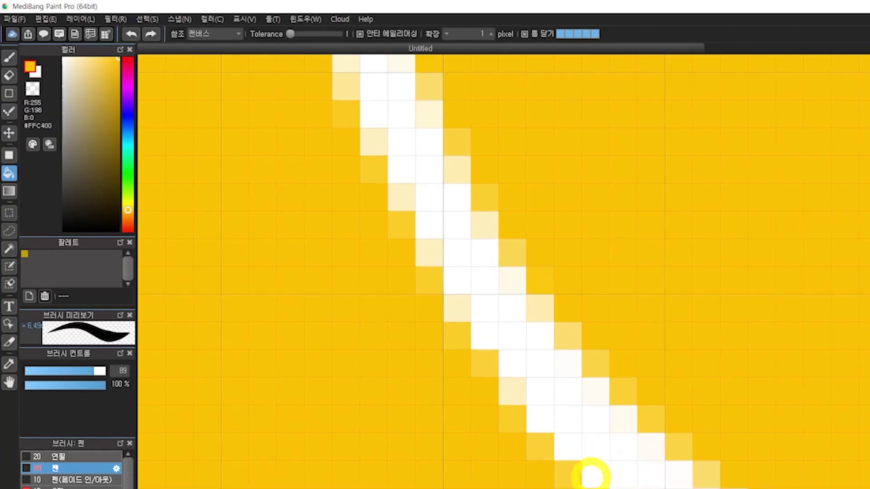
key(ctrl+z)
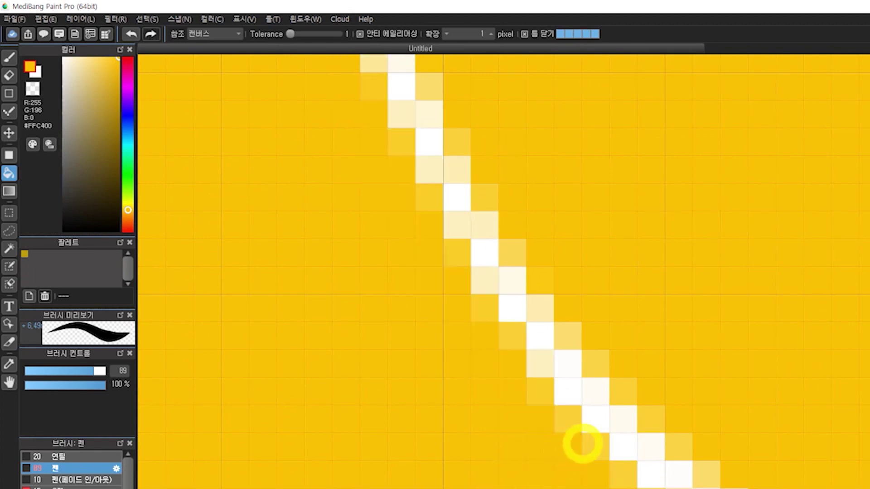
click(525, 473)
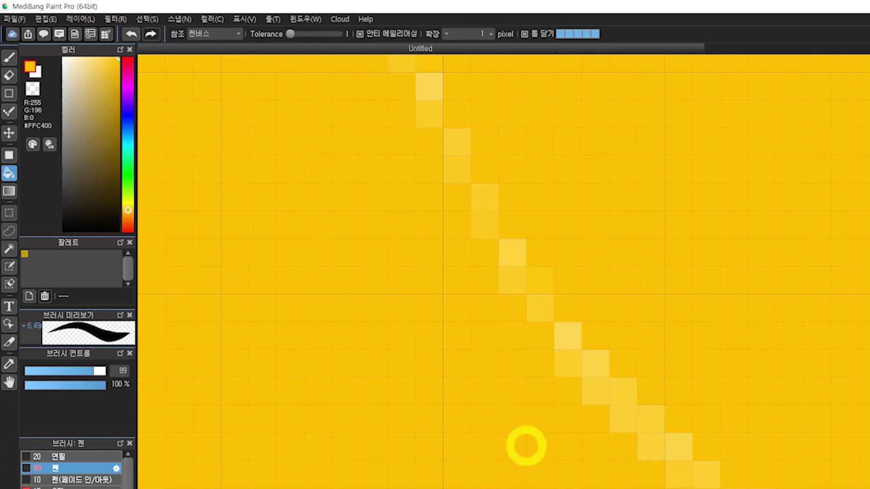
drag(508, 393, 572, 488)
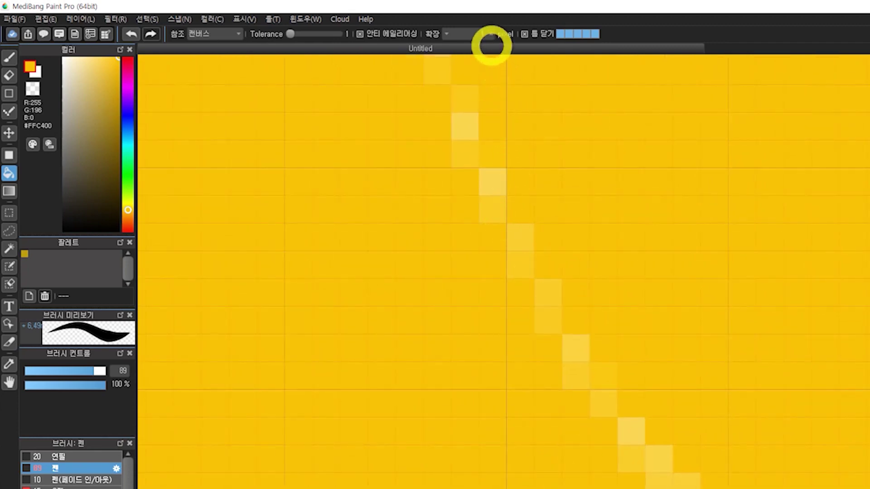
Fill the remaining white seam inside the orange circle with one more Bucket fill at 1 pixel expansion
scroll(534, 301, up, 1)
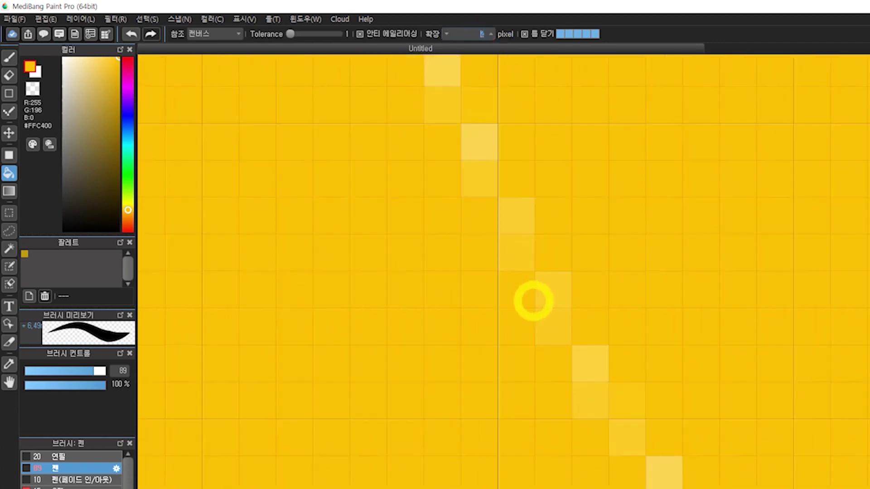
scroll(551, 330, down, 5)
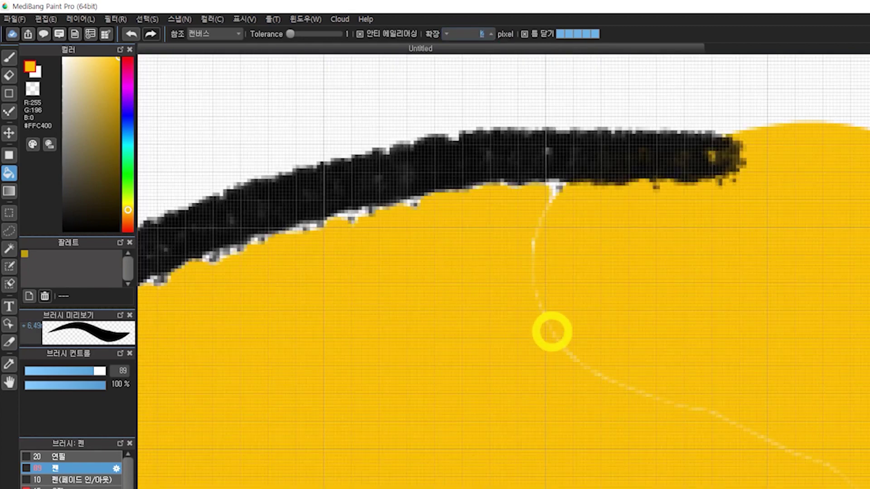
scroll(556, 329, up, 5)
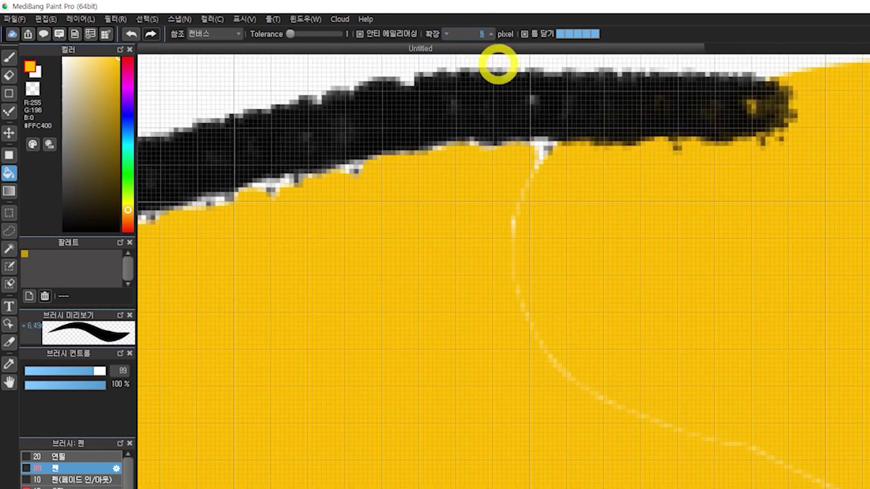
click(427, 322)
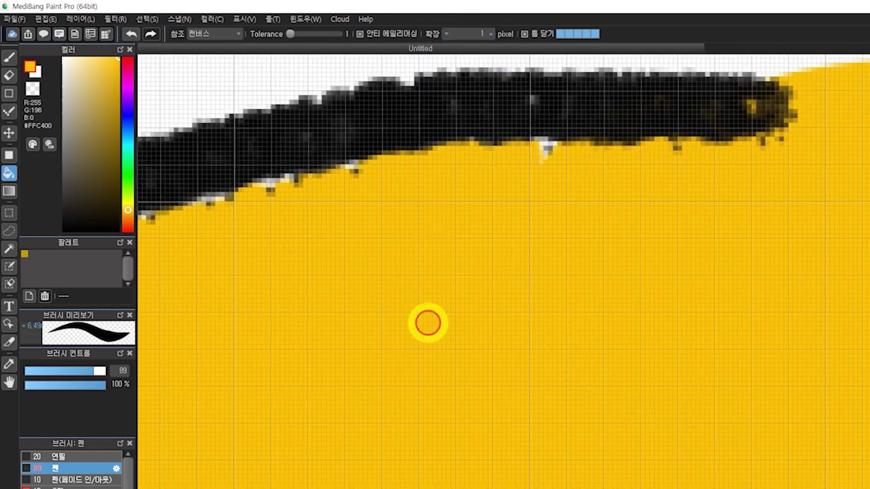
scroll(489, 352, down, 4)
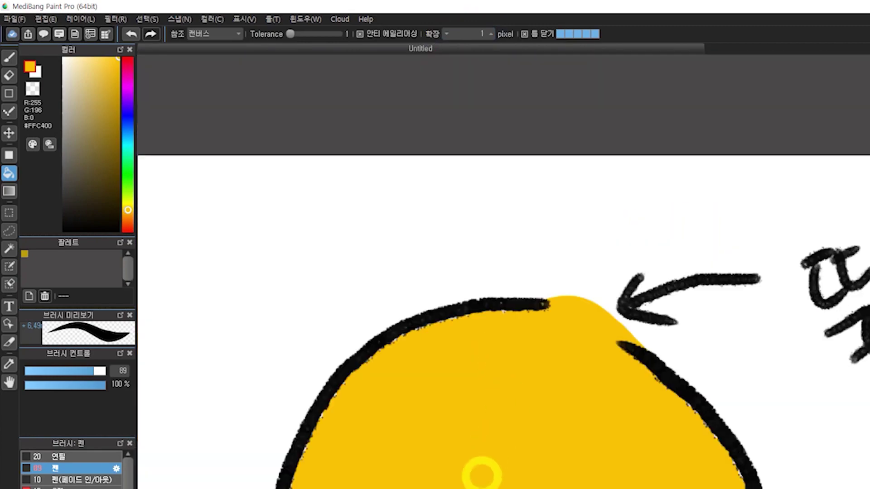
scroll(487, 332, down, 2)
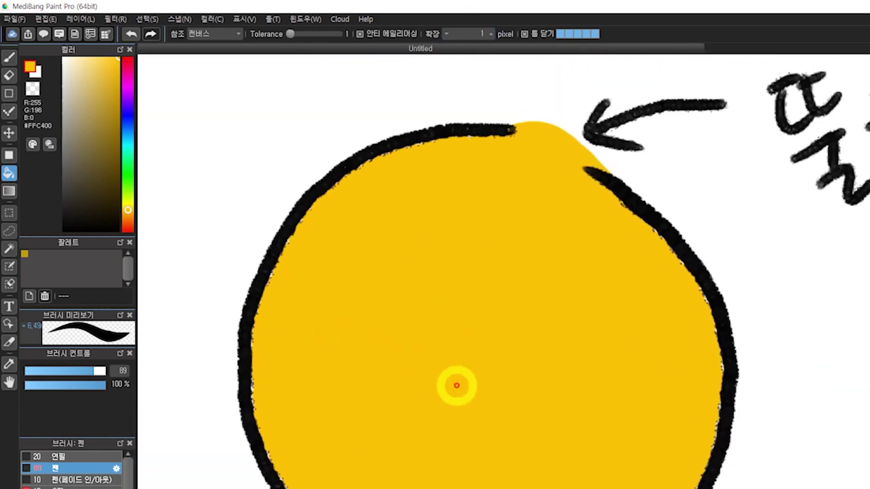
scroll(456, 384, up, 5)
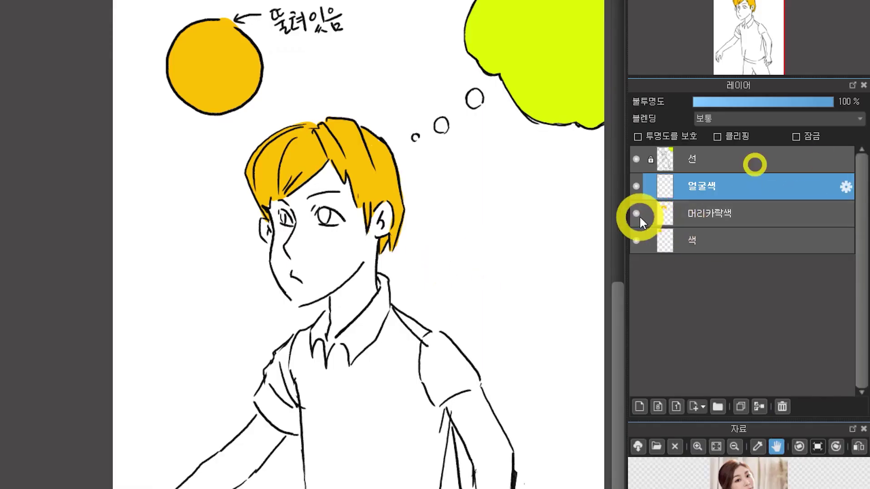
Select the hair's painted area from the contents of the 머리카락색 layer and clear that selection
click(637, 214)
click(637, 214)
click(637, 213)
click(638, 215)
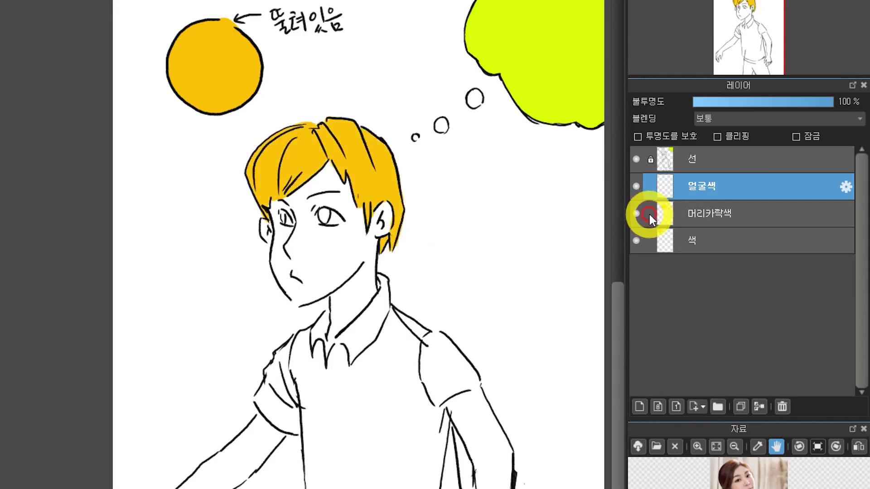
ctrl+click(665, 214)
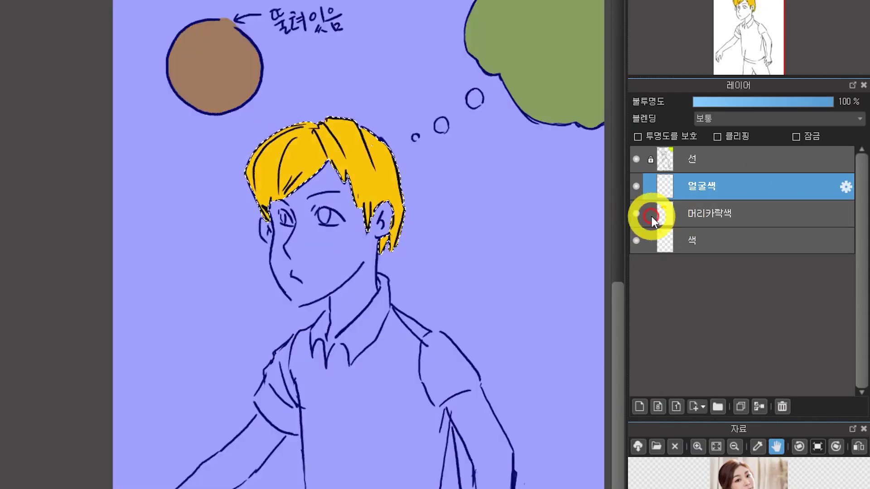
click(713, 219)
click(687, 189)
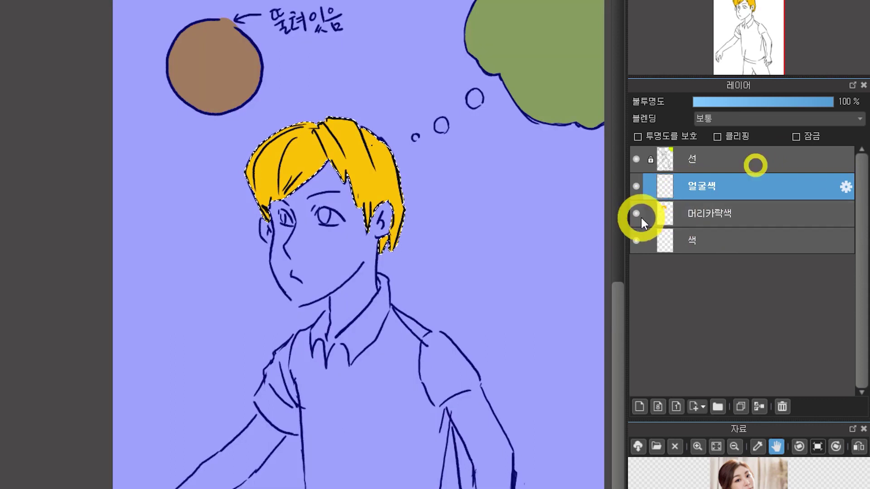
key(ctrl+d)
Make the 머리카락색 layer active and load its painted hair area as a selection
ctrl+click(667, 221)
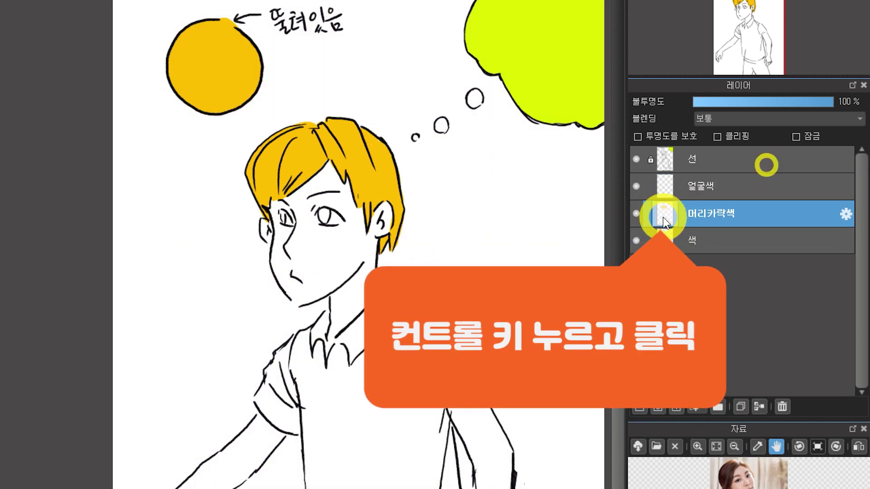
ctrl+click(664, 222)
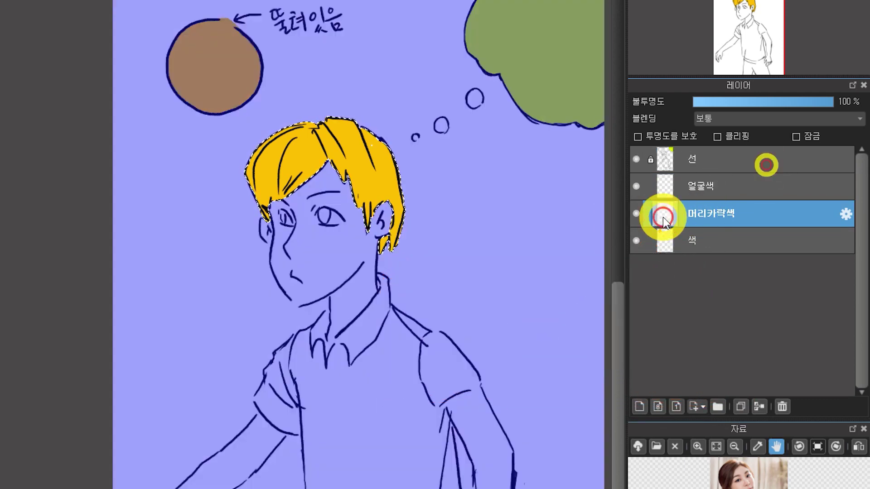
key(ctrl+d)
ctrl+click(663, 218)
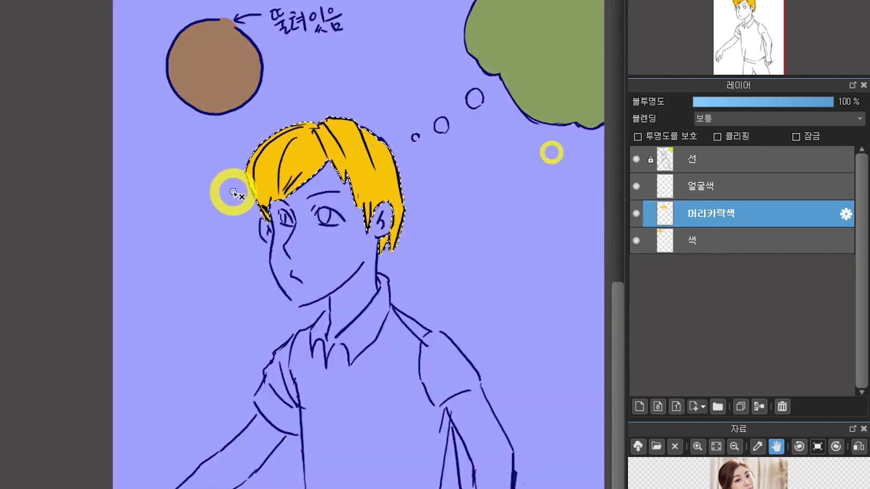
Recolour the selected hair with the size 464 펜 brush in red #FF0000, green #00FF35 and purple #4D00FF, and clear the selection
drag(202, 230, 210, 180)
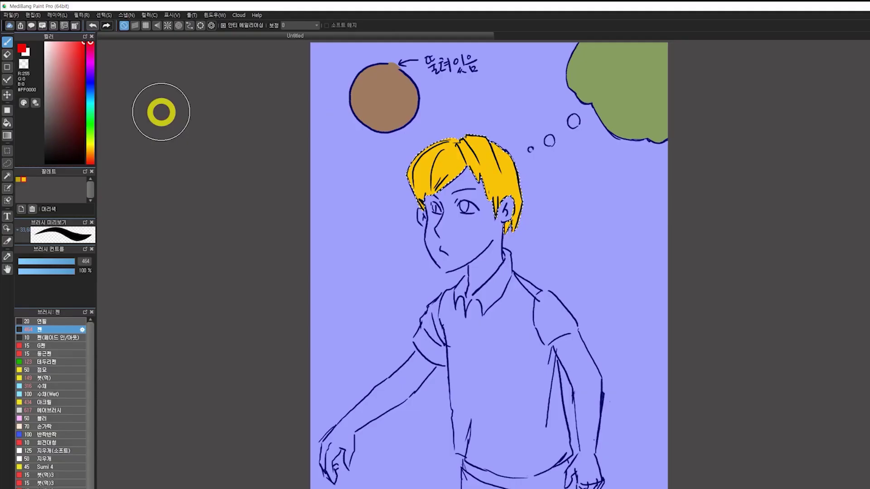
mouse_move(426, 163)
mouse_down()
mouse_move(449, 139)
mouse_move(421, 201)
mouse_move(485, 166)
mouse_move(504, 198)
mouse_up()
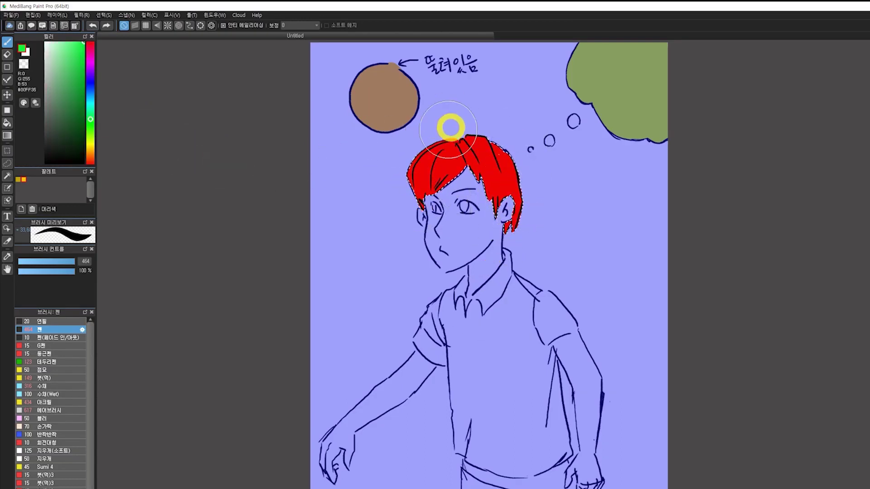
mouse_move(450, 126)
mouse_down()
mouse_move(442, 188)
mouse_move(480, 184)
mouse_move(528, 244)
mouse_up()
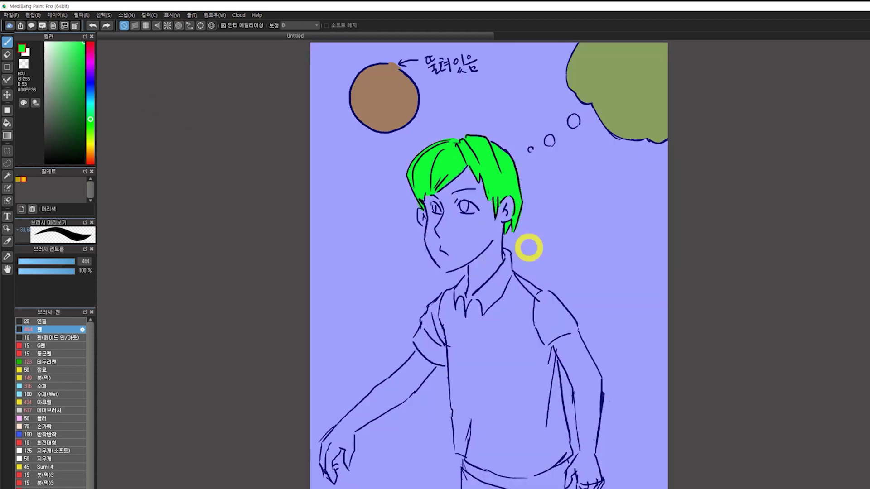
click(90, 77)
drag(451, 144, 413, 181)
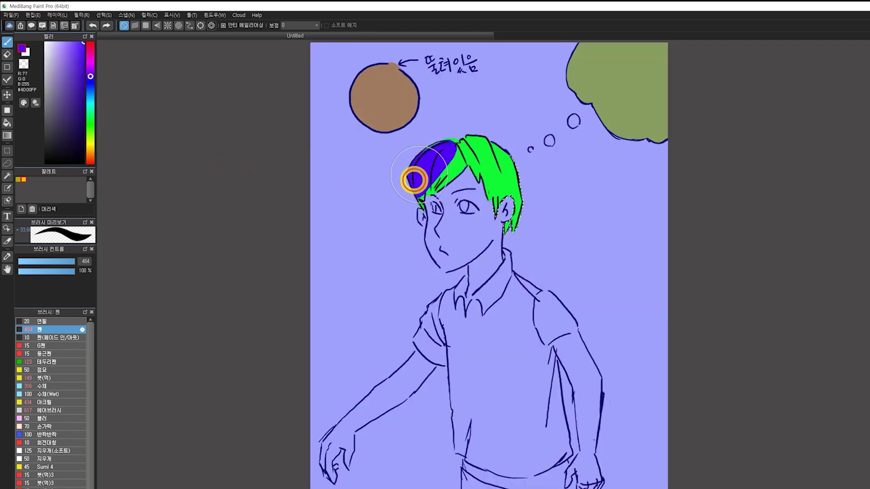
mouse_move(455, 144)
mouse_down()
mouse_move(427, 197)
mouse_move(477, 165)
mouse_move(506, 164)
mouse_move(502, 206)
mouse_up()
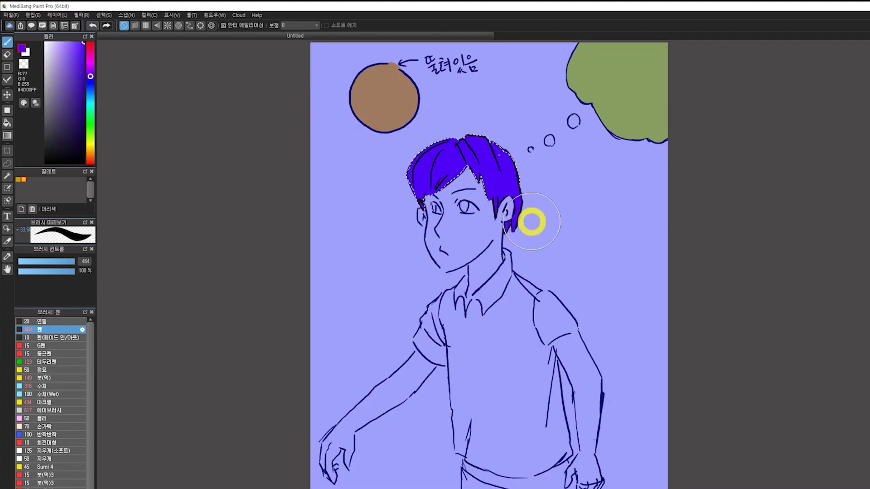
key(ctrl+d)
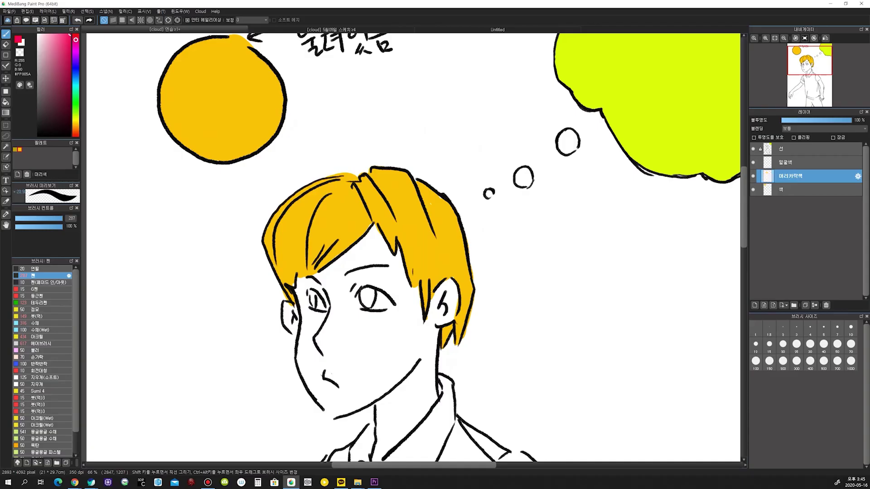
Load the 머리카락색 layer's hair fill as a selection and deselect it (해제), doing this twice
ctrl+click(767, 177)
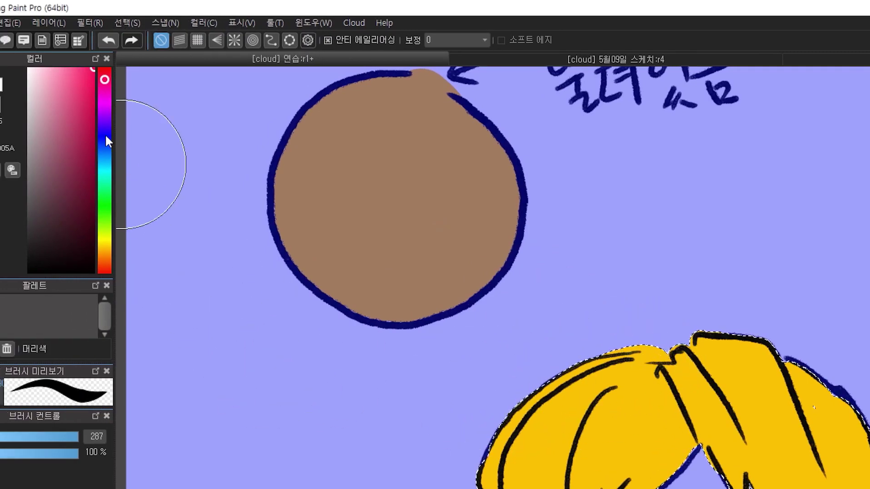
click(151, 23)
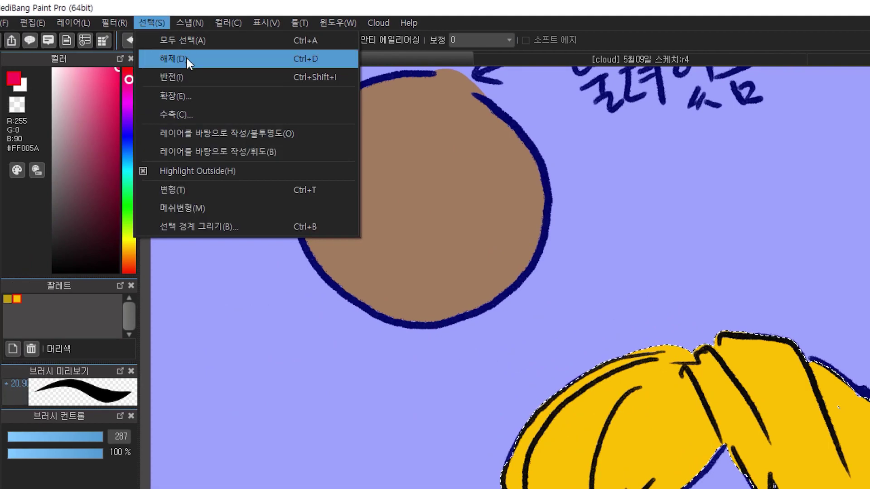
click(303, 61)
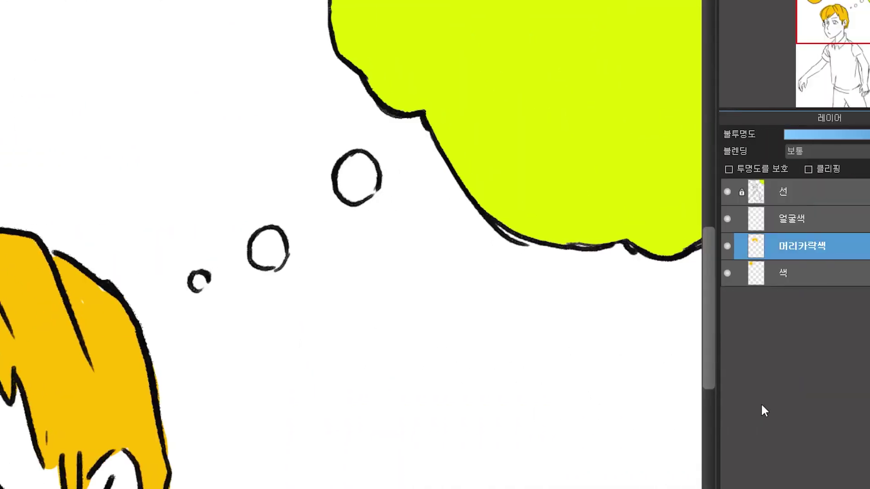
ctrl+click(751, 236)
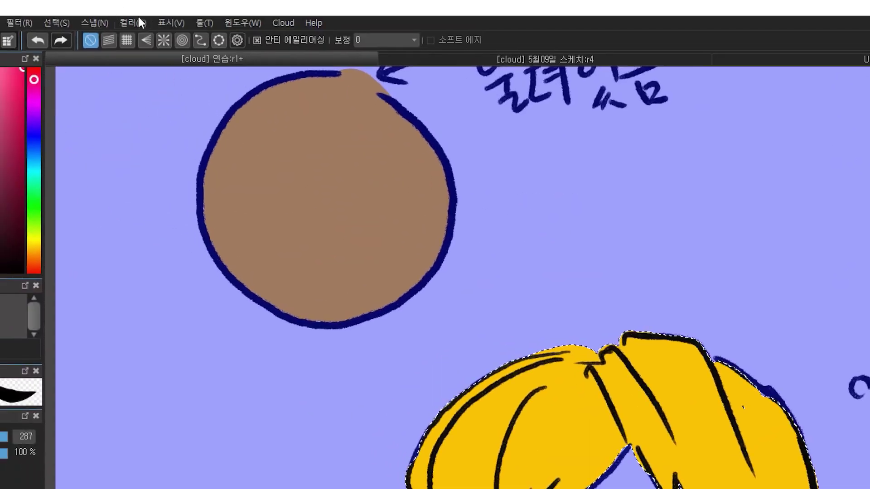
click(56, 22)
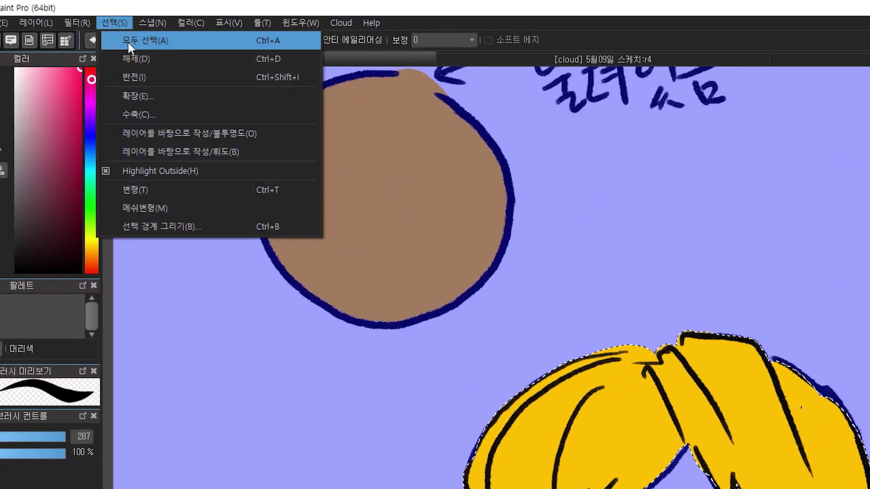
click(150, 59)
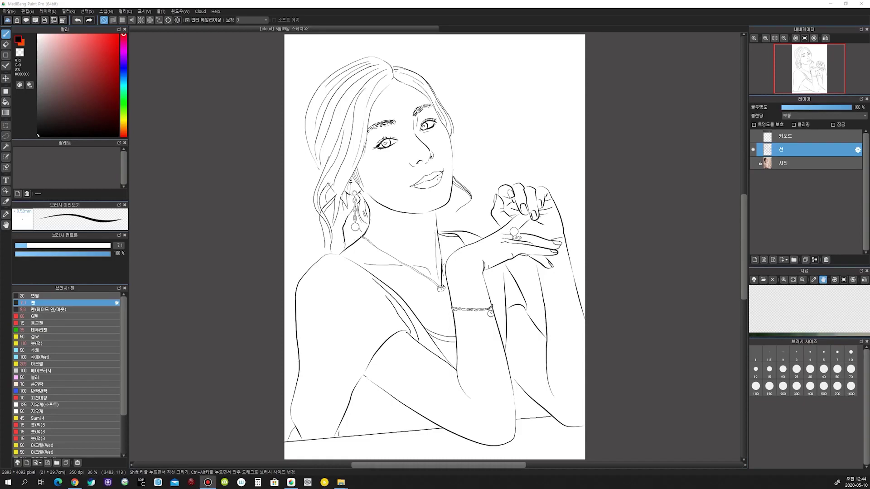
Detach the 자료 reference window, place it beside the portrait line art and enlarge it
click(180, 12)
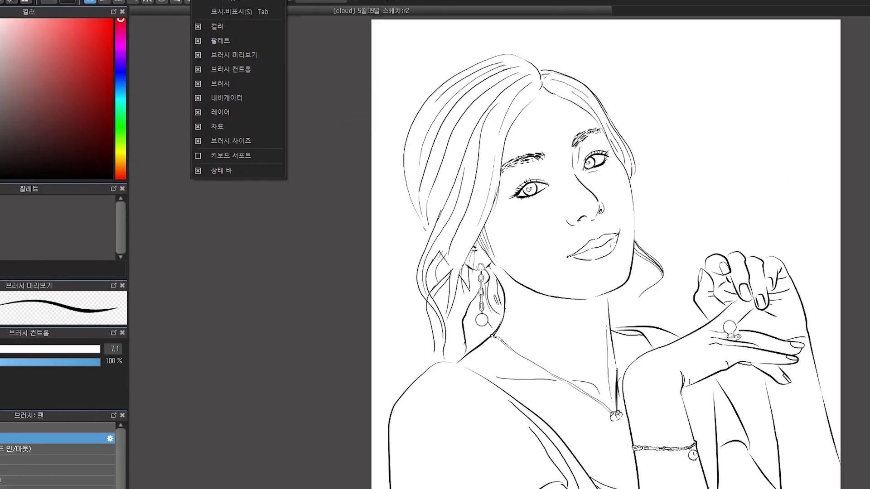
drag(822, 217, 305, 107)
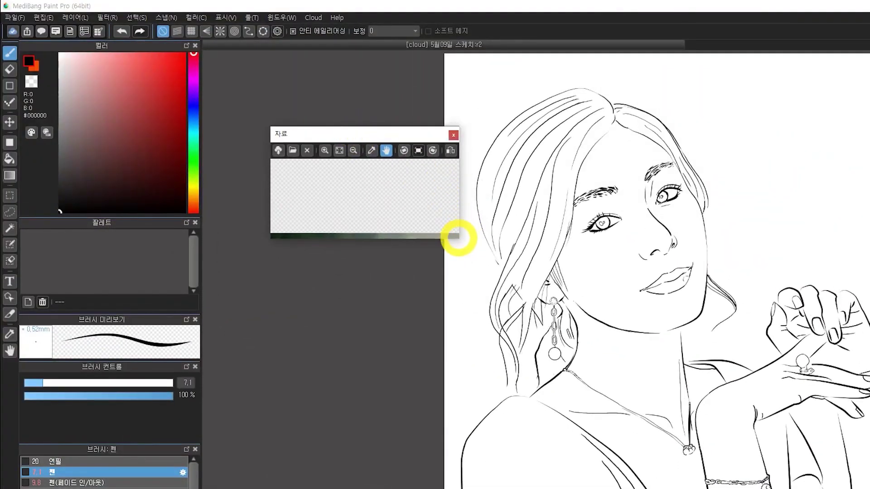
drag(459, 238, 612, 469)
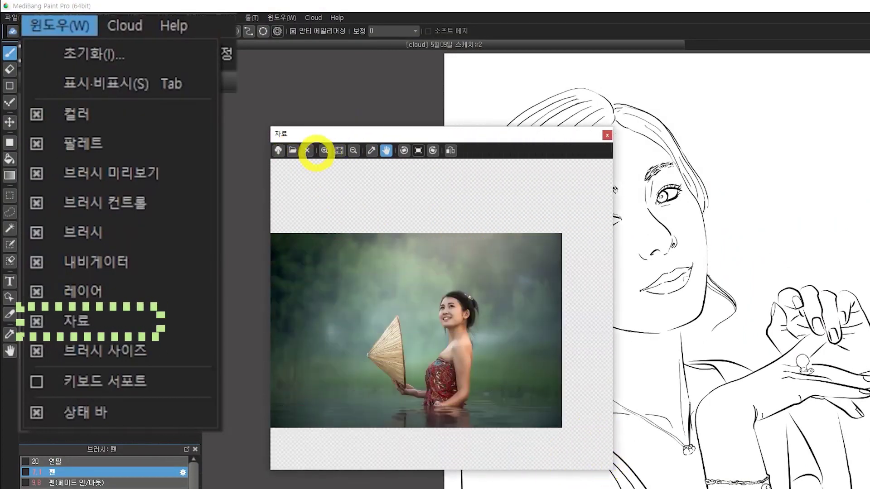
Open the portrait photo of the seated woman in the 자료 reference window, and slightly enlarge and reposition the window
click(294, 150)
mouse_move(770, 227)
mouse_down()
mouse_move(771, 258)
mouse_move(770, 225)
mouse_up()
click(538, 378)
click(690, 443)
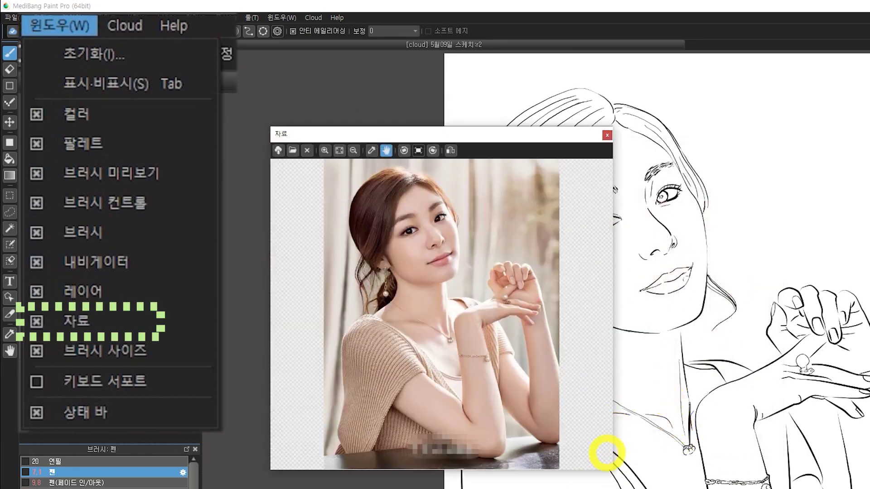
drag(611, 471, 649, 488)
drag(517, 139, 526, 146)
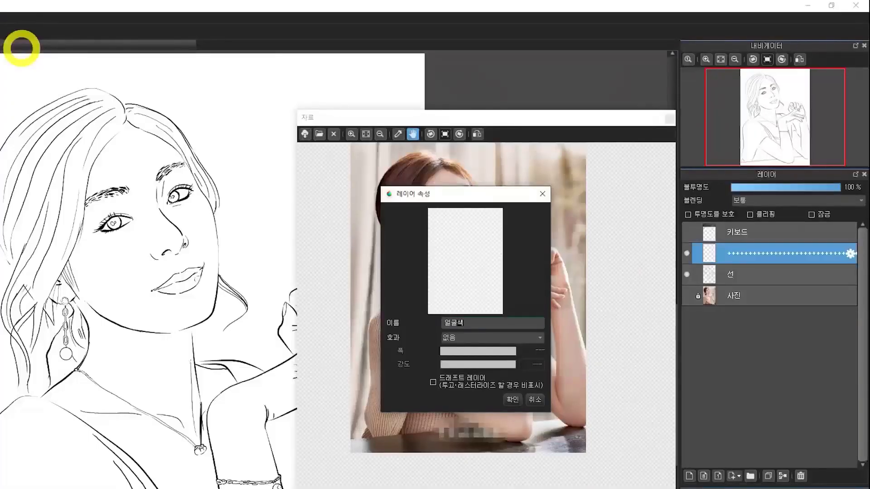
Name the new layer above 선 as 얼굴색 and sample the skin colour #DFB1A2 from the reference photo
key(Return)
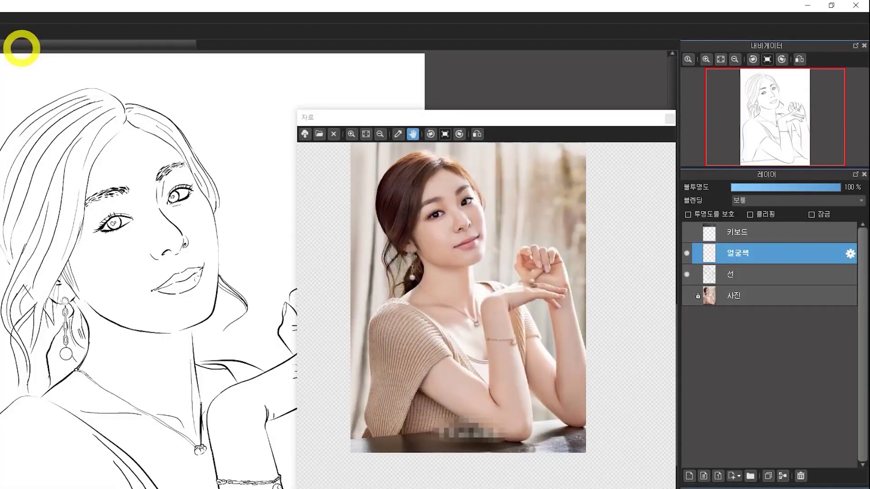
click(398, 134)
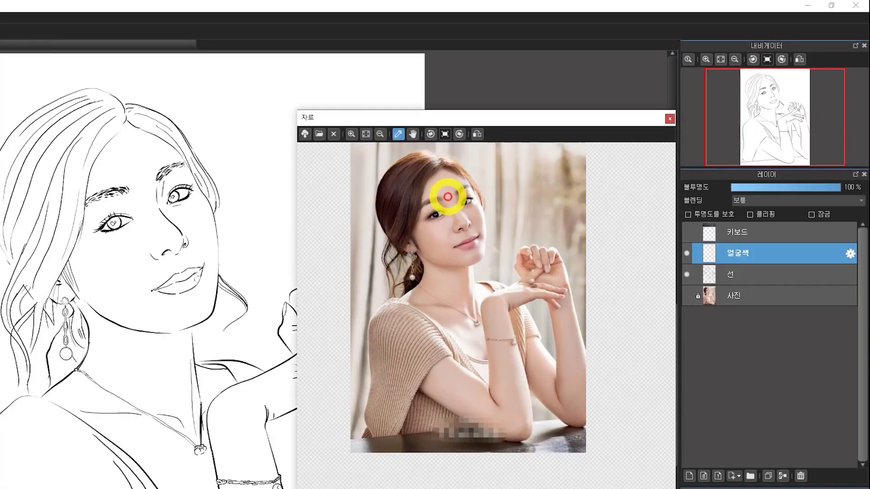
click(477, 223)
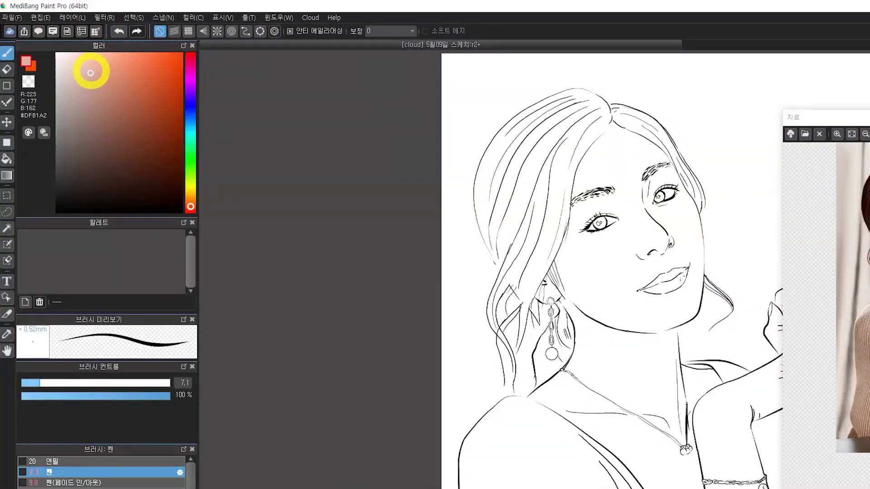
Adjust the sampled skin colour to a slightly brighter, paler tone
click(90, 71)
drag(91, 70, 86, 58)
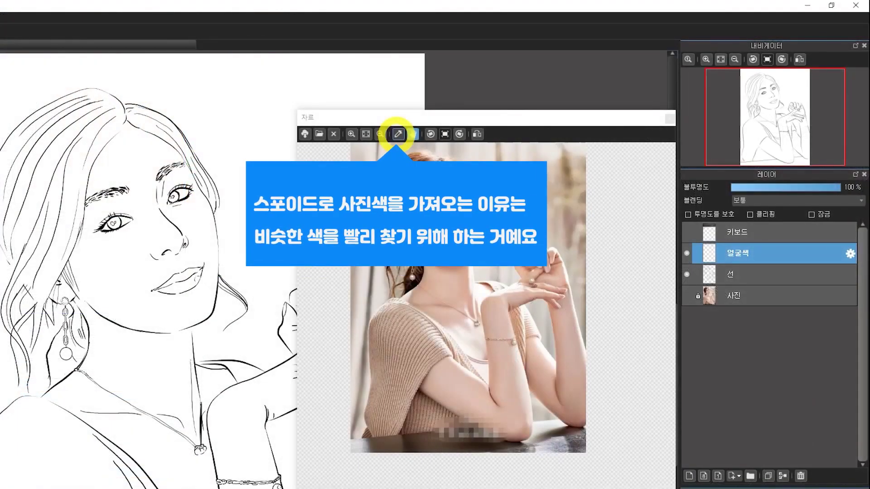
Resample the skin colour from the face in the reference photo, try it on the forehead, and move the 얼굴색 layer below 선
click(398, 134)
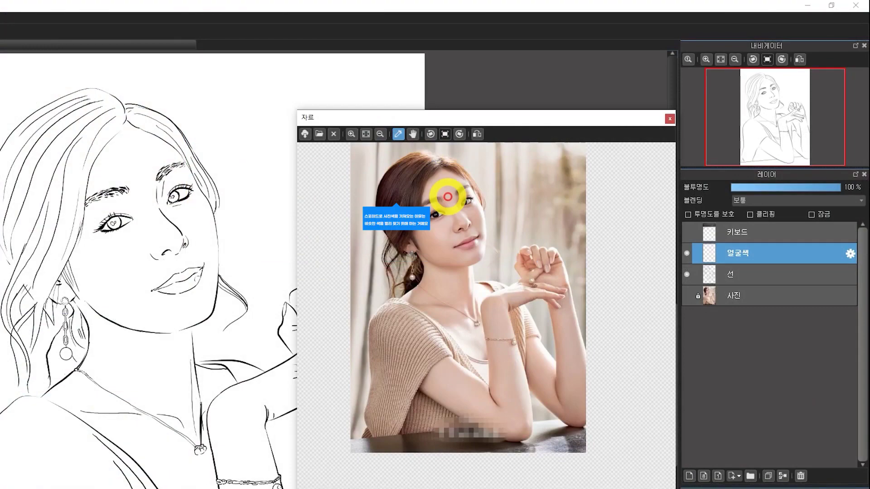
click(472, 223)
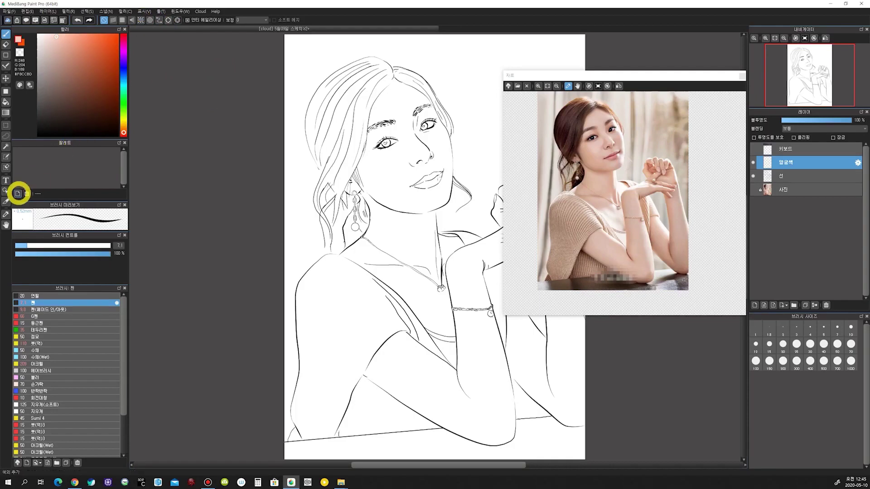
mouse_move(387, 106)
ctrl+alt+mouse_down()
mouse_move(404, 107)
mouse_move(383, 145)
ctrl+alt+mouse_up()
drag(802, 165, 798, 180)
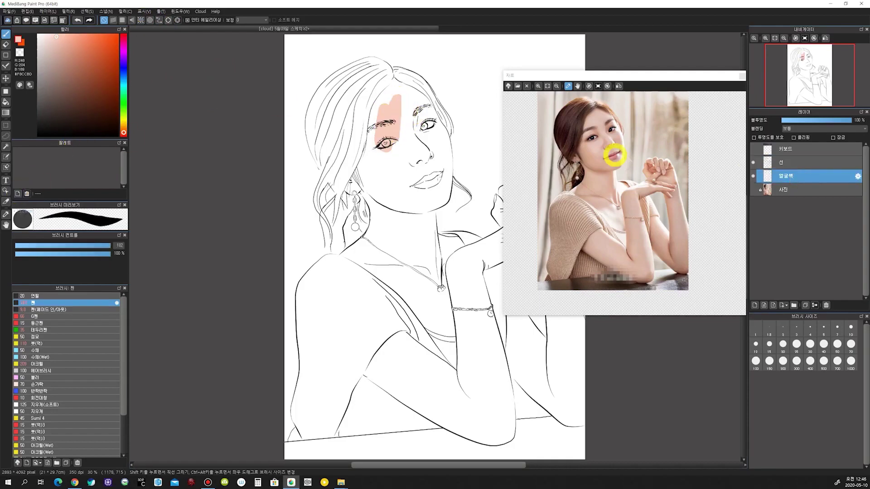
Lighten the skin colour to #FEECE6 and paint the face, neck and chest, starting onto the raised forearm
drag(403, 97, 401, 139)
click(50, 35)
mouse_move(383, 100)
mouse_down()
mouse_move(391, 131)
mouse_move(385, 100)
mouse_move(396, 99)
mouse_move(408, 152)
mouse_move(393, 144)
mouse_move(376, 106)
mouse_move(367, 179)
mouse_move(412, 214)
mouse_move(418, 189)
mouse_move(382, 180)
mouse_move(421, 125)
mouse_move(393, 133)
mouse_move(387, 94)
mouse_move(392, 84)
mouse_move(415, 95)
mouse_up()
click(45, 35)
mouse_move(439, 135)
mouse_down()
mouse_move(442, 194)
mouse_move(420, 207)
mouse_move(373, 193)
mouse_move(372, 236)
mouse_move(437, 266)
mouse_move(422, 234)
mouse_move(383, 222)
mouse_move(344, 256)
mouse_move(380, 275)
mouse_move(427, 321)
mouse_move(449, 324)
mouse_move(361, 250)
mouse_move(439, 236)
mouse_move(455, 245)
mouse_move(442, 261)
mouse_move(467, 333)
mouse_up()
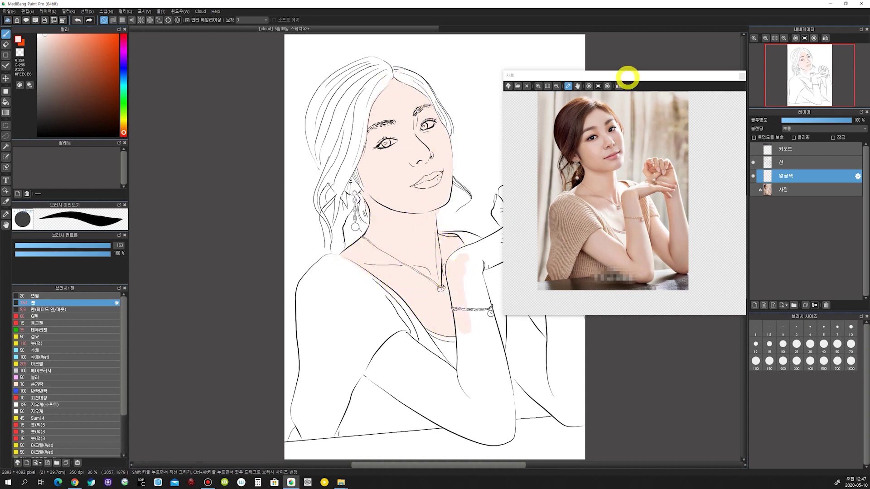
Move the 자료 window clear of the hands and paint the near forearm and the edges of its upper arm with the skin colour
drag(627, 76, 703, 31)
drag(475, 267, 452, 262)
mouse_move(498, 243)
mouse_down()
mouse_move(466, 266)
mouse_move(478, 266)
mouse_move(465, 395)
mouse_move(504, 384)
mouse_move(488, 409)
mouse_up()
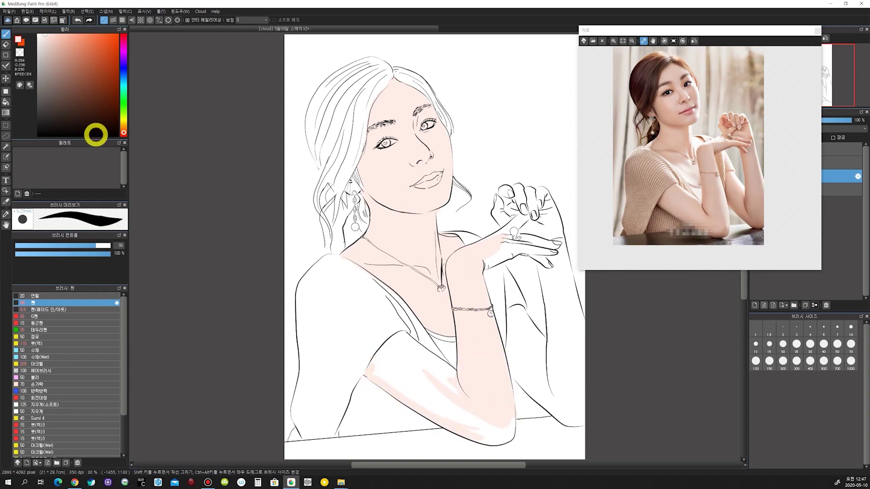
Turn on the Bucket's gap-closing option and fill the unpainted area of the near upper arm with the skin colour
key(g)
click(417, 365)
key(ctrl+z)
click(309, 20)
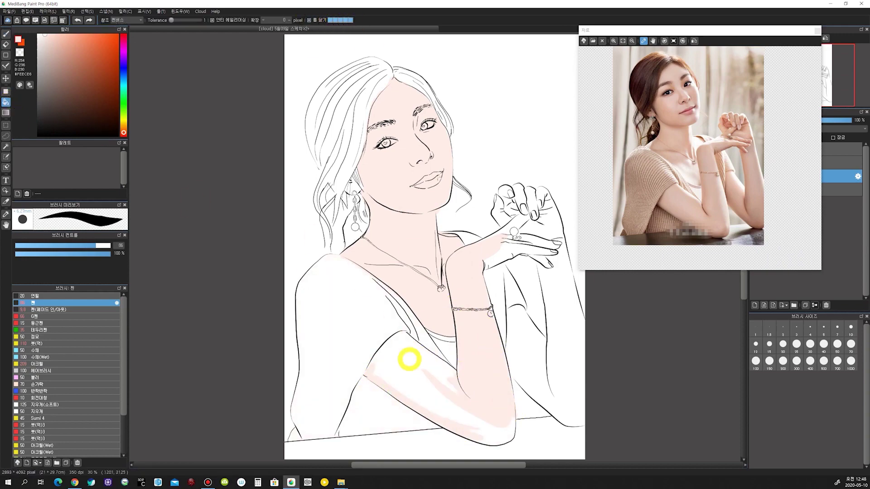
click(411, 359)
Reduce the pen size and paint the front hand and the inner edges of the far arm with the skin colour
scroll(465, 368, up, 3)
scroll(471, 354, down, 1)
scroll(475, 347, down, 2)
key(b)
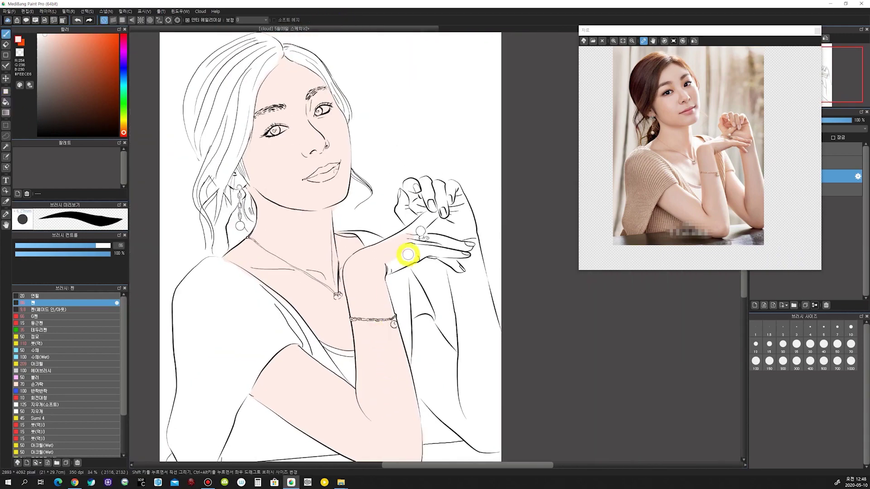
ctrl+alt+drag(418, 250, 386, 243)
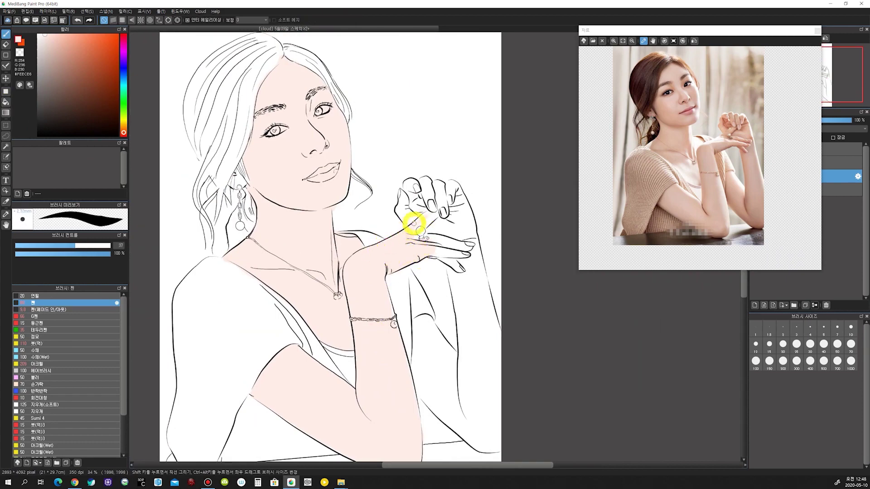
drag(449, 251, 470, 426)
drag(466, 365, 430, 324)
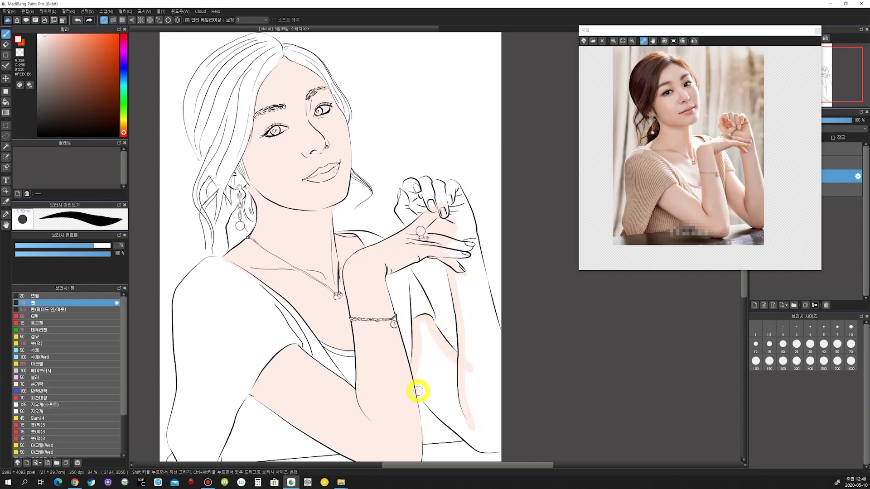
Bucket-fill the far arm and wrist with the skin colour, and finish the raised fingers with the pen
key(g)
click(485, 379)
click(446, 341)
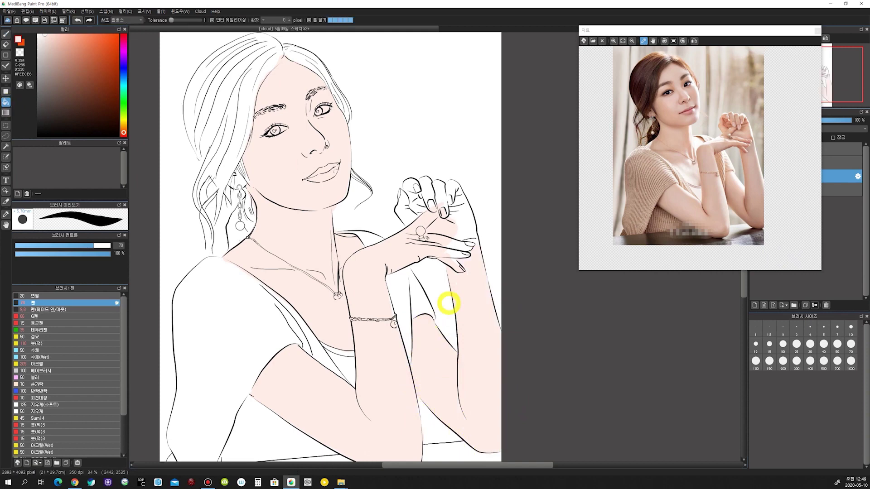
click(462, 222)
click(453, 246)
key(b)
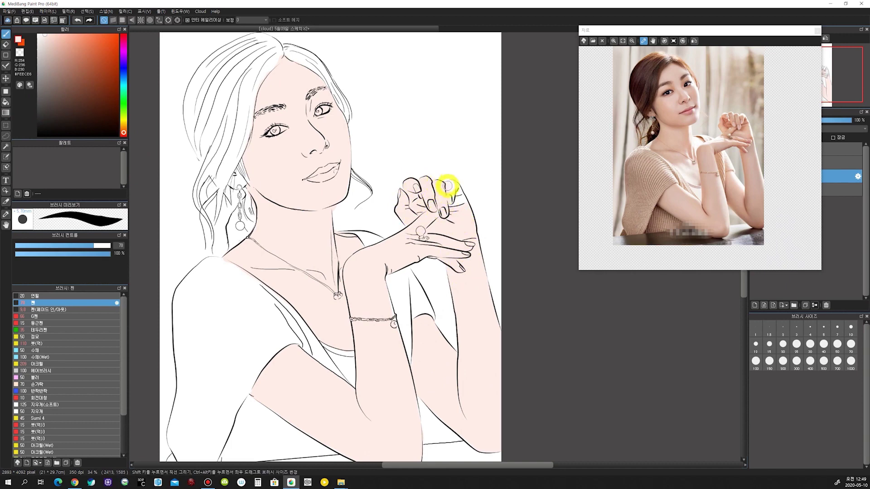
Sample the hair colour from the reference photo and lighten it to a pale brown, and shrink and reposition the 자료 window beside the portrait
click(653, 60)
click(57, 56)
drag(755, 31, 674, 23)
drag(738, 262, 688, 241)
drag(498, 241, 514, 154)
click(589, 33)
drag(619, 97, 596, 97)
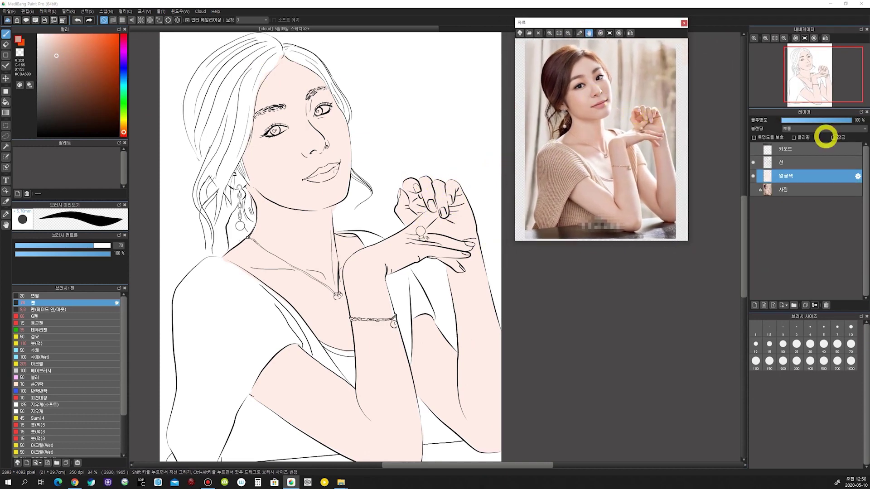
Add a layer named 머리카락색 between 선 and 얼굴색
click(755, 305)
double_click(797, 174)
text(머리카락색)
key(Return)
Paint the back and side of the hair pale brown, including the loose strands near the ear, varying the pen size
mouse_move(272, 97)
mouse_down()
mouse_move(237, 156)
mouse_move(273, 64)
mouse_move(249, 127)
mouse_up()
key(ctrl+z)
key(bracketleft)
mouse_move(282, 49)
mouse_down()
mouse_move(257, 92)
mouse_move(219, 207)
mouse_up()
key(bracketright)
mouse_move(226, 86)
mouse_down()
mouse_move(233, 101)
mouse_move(237, 63)
mouse_up()
mouse_move(204, 80)
mouse_down()
mouse_move(186, 125)
mouse_move(225, 190)
mouse_up()
mouse_move(197, 136)
mouse_down()
mouse_move(194, 109)
mouse_move(222, 175)
mouse_up()
key(bracketleft)
mouse_move(214, 107)
mouse_down()
mouse_move(225, 144)
mouse_move(209, 163)
mouse_up()
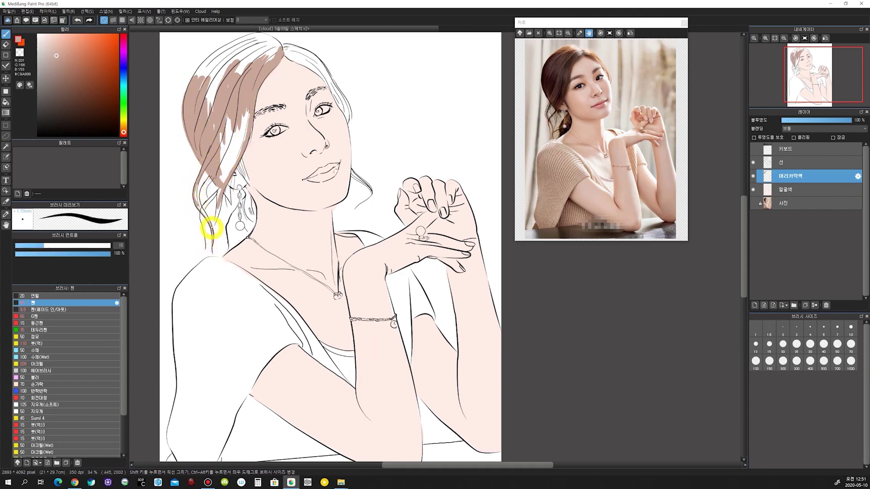
mouse_move(208, 172)
mouse_down()
mouse_move(196, 188)
mouse_move(221, 184)
mouse_move(218, 208)
mouse_move(229, 200)
mouse_up()
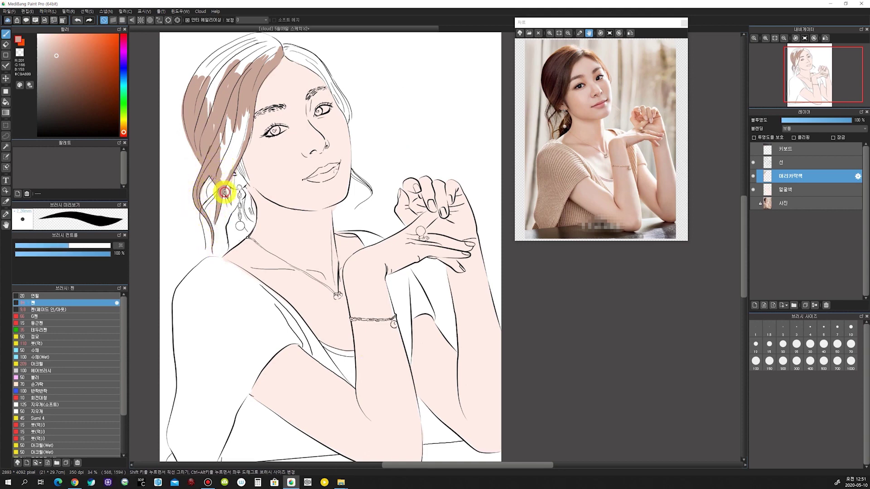
Fill in the remaining crown hair and the strands on the far side of the face, using smaller pen sizes for narrow areas
mouse_move(225, 145)
mouse_down()
mouse_move(229, 109)
mouse_move(228, 154)
mouse_move(239, 117)
mouse_move(247, 124)
mouse_move(231, 170)
mouse_move(214, 85)
mouse_move(247, 61)
mouse_move(249, 134)
mouse_move(278, 50)
mouse_move(257, 53)
mouse_move(231, 92)
mouse_move(267, 58)
mouse_move(216, 55)
mouse_move(250, 38)
mouse_move(267, 40)
mouse_move(253, 50)
mouse_move(308, 65)
mouse_move(332, 89)
mouse_up()
key(ctrl+z)
key(bracketleft)
key(bracketleft)
key(bracketleft)
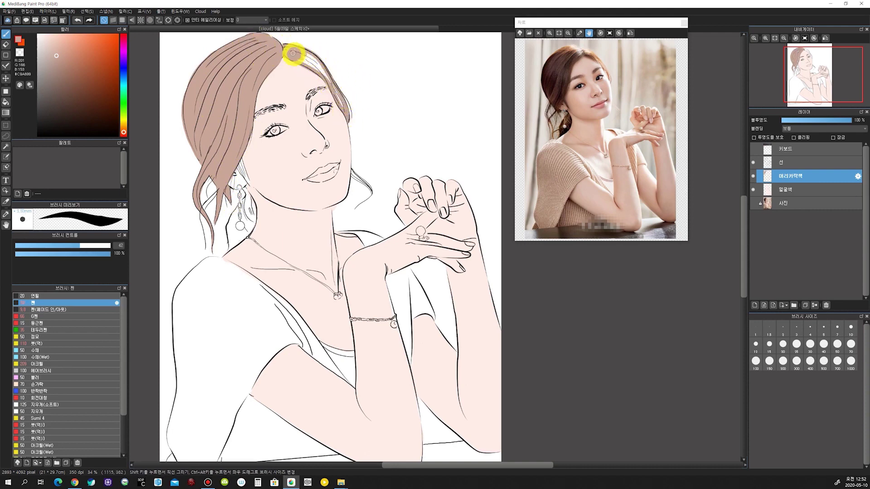
key(bracketleft)
key(bracketleft)
key(bracketleft)
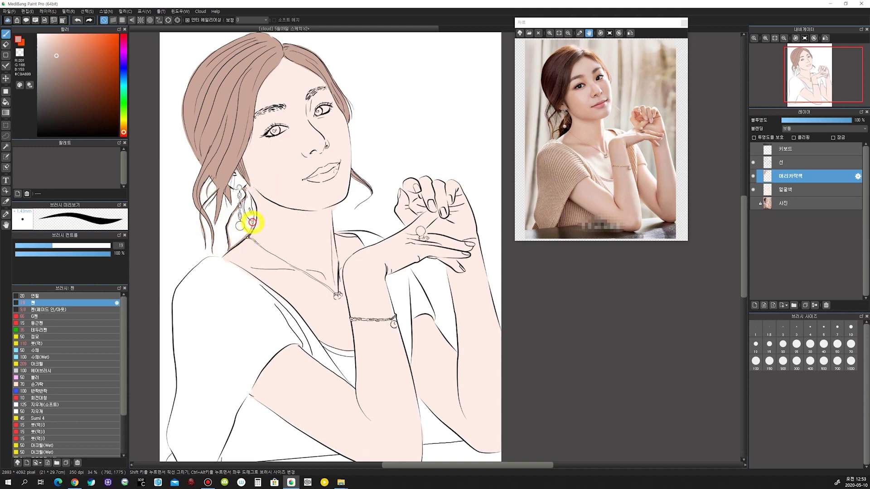
Enlarge the pen and paint the gathered hair behind the ear and earring pale brown
key(bracketright)
key(bracketright)
key(bracketright)
key(bracketright)
key(bracketright)
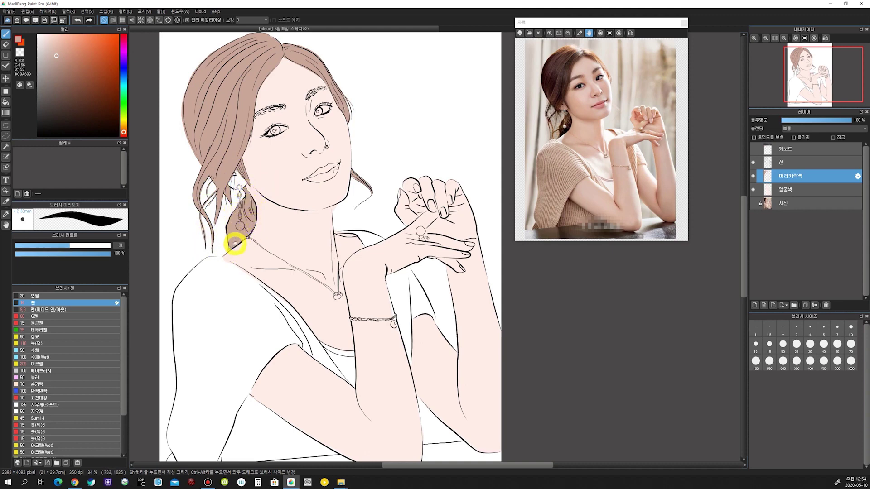
Pick the skin colour from the portrait and paint the unpainted ear area on the 얼굴색 layer
click(786, 189)
right_click(254, 165)
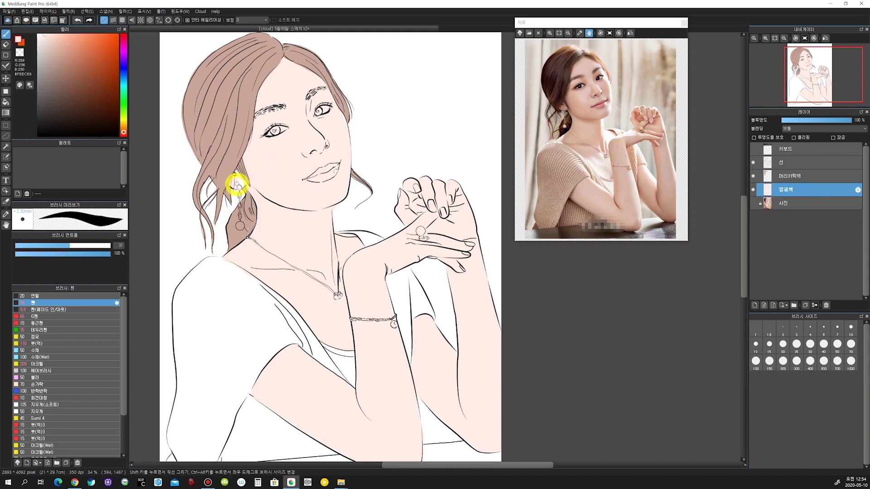
scroll(403, 178, down, 2)
Sample the sweater colour from the reference photo and add a layer named 옷색 above 얼굴색
right_click(555, 162)
click(754, 305)
click(755, 305)
double_click(790, 185)
text(옷색)
key(Return)
Enlarge the pen, resample the sweater's beige from the photo and try lighter variants of it on the near sleeve
key(bracketright)
mouse_move(271, 271)
mouse_down()
mouse_move(287, 274)
mouse_move(273, 314)
mouse_up()
click(58, 57)
drag(60, 55, 49, 37)
drag(270, 279, 272, 323)
click(553, 168)
click(59, 44)
mouse_move(256, 279)
mouse_down()
mouse_move(259, 316)
mouse_move(272, 264)
mouse_move(256, 325)
mouse_move(278, 287)
mouse_move(269, 324)
mouse_move(264, 301)
mouse_move(272, 341)
mouse_move(247, 284)
mouse_move(272, 347)
mouse_move(269, 324)
mouse_move(290, 321)
mouse_move(256, 295)
mouse_move(250, 272)
mouse_move(257, 347)
mouse_move(289, 312)
mouse_move(264, 354)
mouse_up()
click(57, 40)
click(51, 40)
click(50, 37)
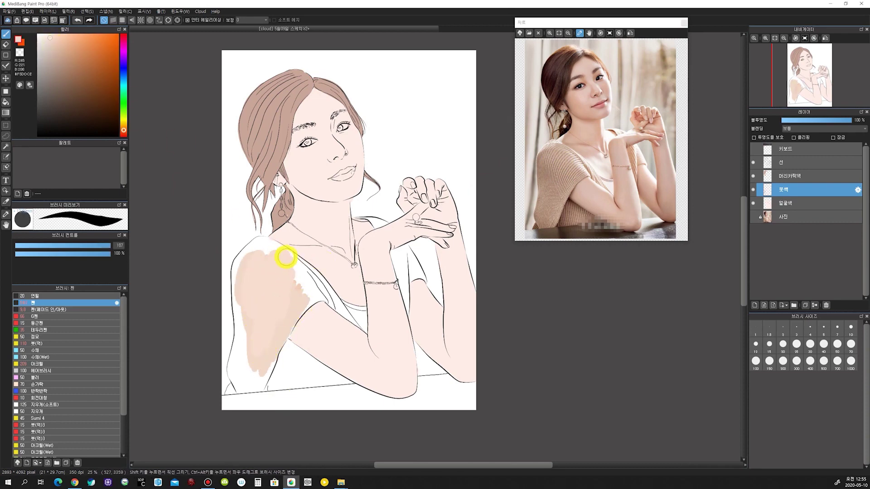
Set the clothing colour to #E6C4AE and paint over the near sleeve from the shoulder down to the table
click(56, 44)
mouse_move(278, 283)
mouse_down()
mouse_move(298, 293)
mouse_move(274, 354)
mouse_move(315, 292)
mouse_move(252, 367)
mouse_move(258, 335)
mouse_move(240, 291)
mouse_move(235, 382)
mouse_up()
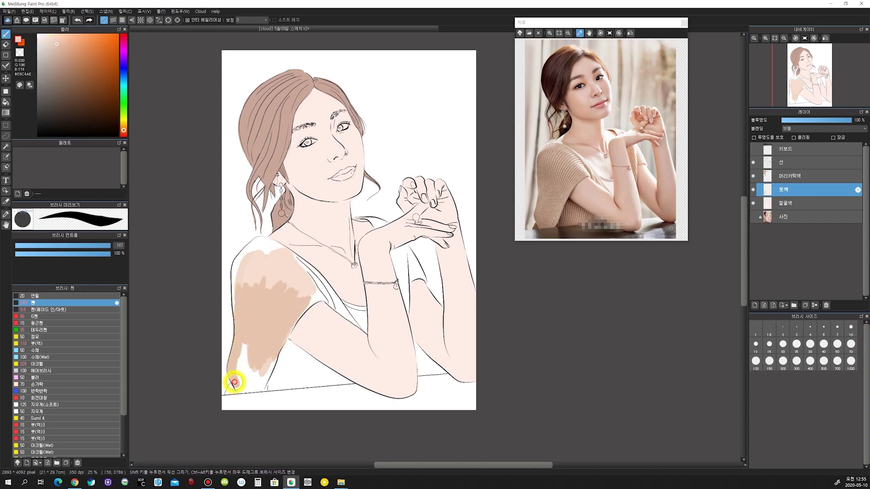
drag(263, 279, 262, 243)
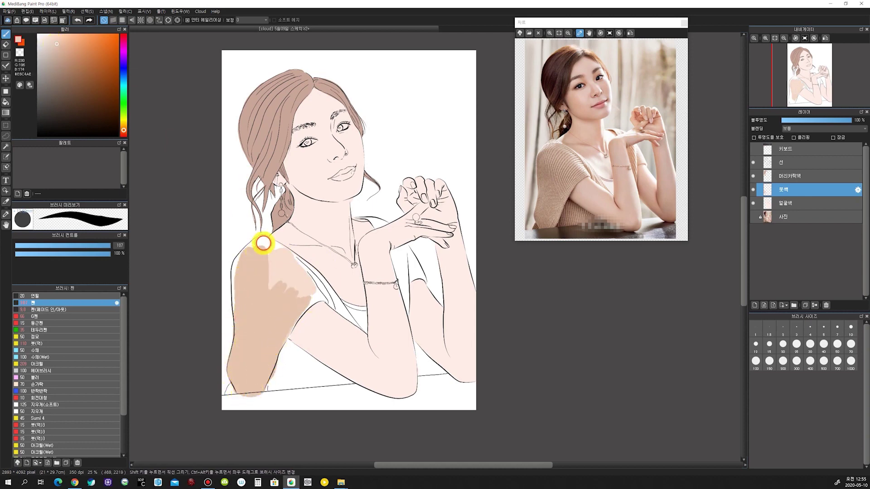
Bucket-fill the neckline, the body below the arm and the far sleeve with the beige, and touch up the leftover gaps with the pen
key(g)
click(315, 282)
click(334, 299)
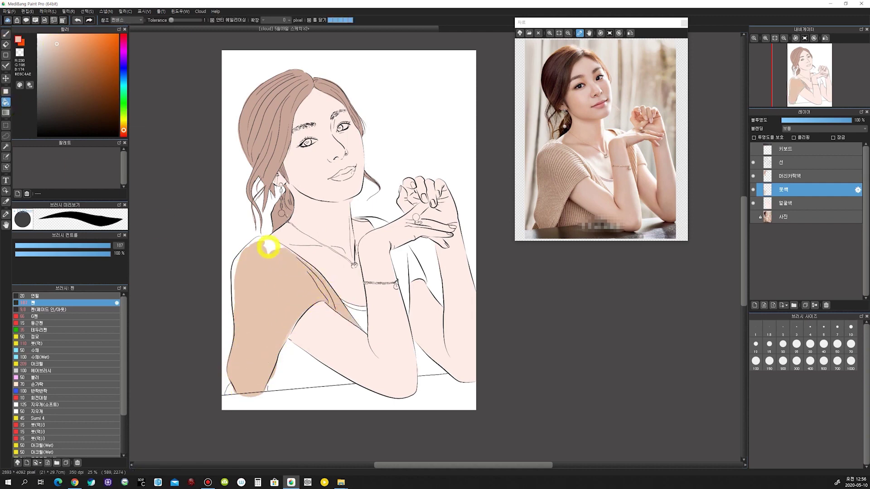
click(321, 371)
click(404, 273)
click(376, 223)
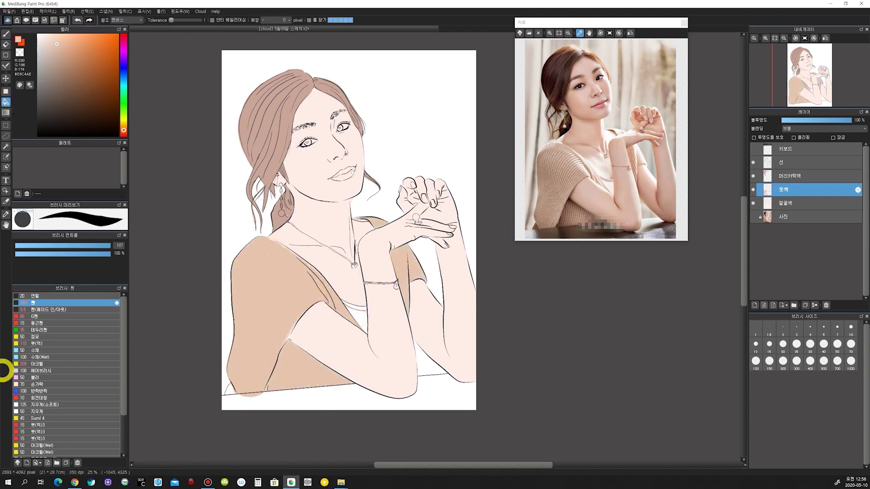
key(b)
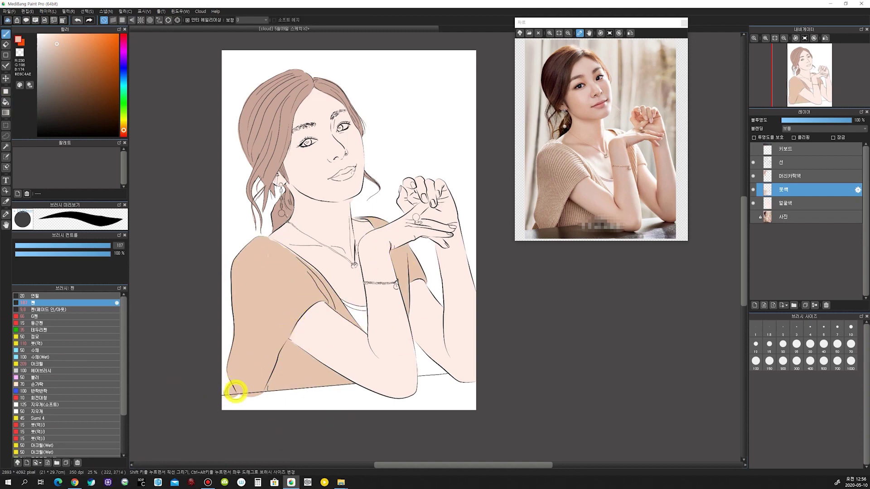
Sample the table colour from the reference photo and add a layer named 테이블색
click(534, 235)
key(ctrl+shift+n)
double_click(786, 189)
text(테이블색)
key(Return)
Choose a light grey, move the 테이블색 layer below 얼굴색, and paint across the table area
mouse_move(431, 394)
mouse_down()
mouse_move(453, 394)
mouse_move(433, 408)
mouse_move(471, 404)
mouse_up()
click(43, 39)
click(38, 67)
mouse_move(408, 404)
mouse_down()
mouse_move(471, 396)
mouse_move(445, 392)
mouse_move(472, 382)
mouse_up()
drag(787, 203, 787, 221)
mouse_move(441, 397)
mouse_down()
mouse_move(282, 410)
mouse_move(270, 400)
mouse_move(281, 399)
mouse_up()
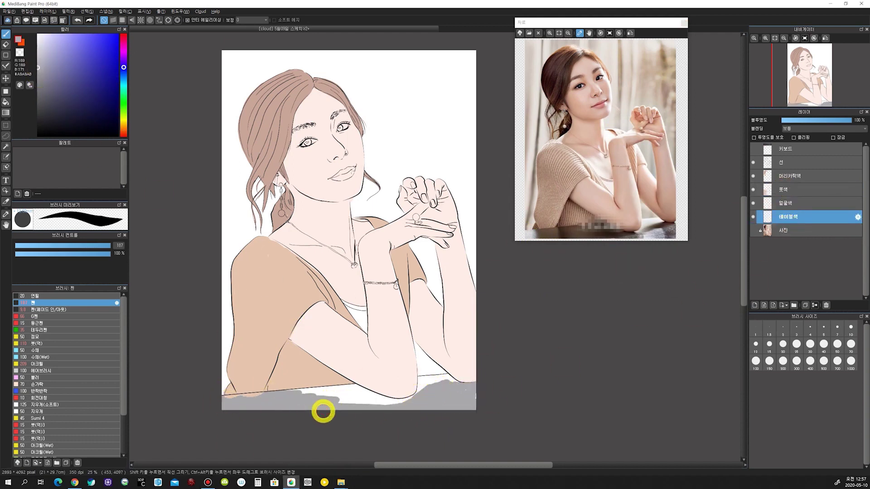
Darken the table grey to #7C7C7D and cover the whole table area using the pen and Bucket
click(38, 86)
mouse_move(354, 395)
mouse_down()
mouse_move(276, 399)
mouse_move(349, 385)
mouse_up()
key(g)
click(444, 409)
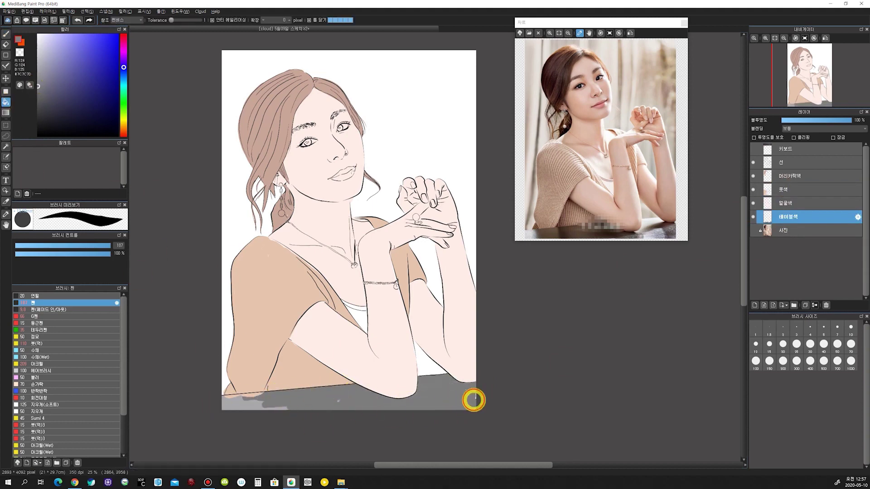
click(261, 409)
key(b)
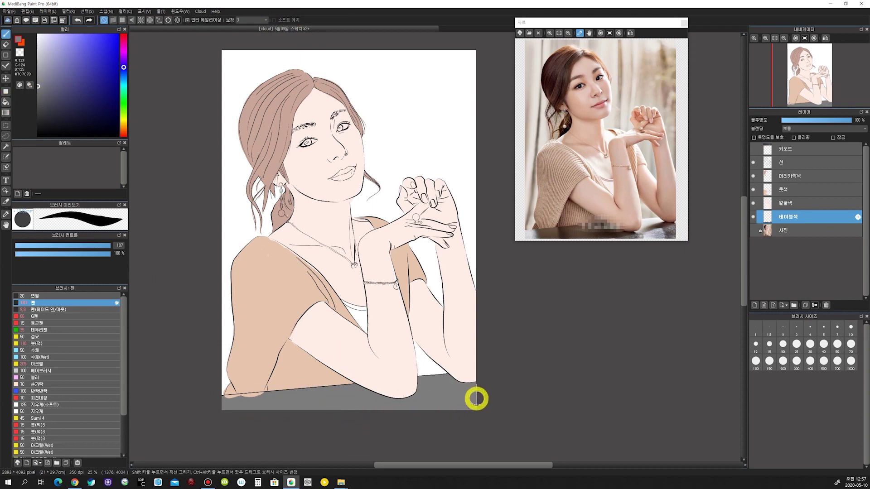
Erase the sweater colour spilling over the table edge on 옷색, and paint the exposed patch grey on 테이블색
click(753, 217)
click(753, 217)
scroll(279, 368, up, 2)
click(780, 190)
key(e)
mouse_move(272, 394)
mouse_down()
mouse_move(294, 390)
mouse_move(228, 396)
mouse_up()
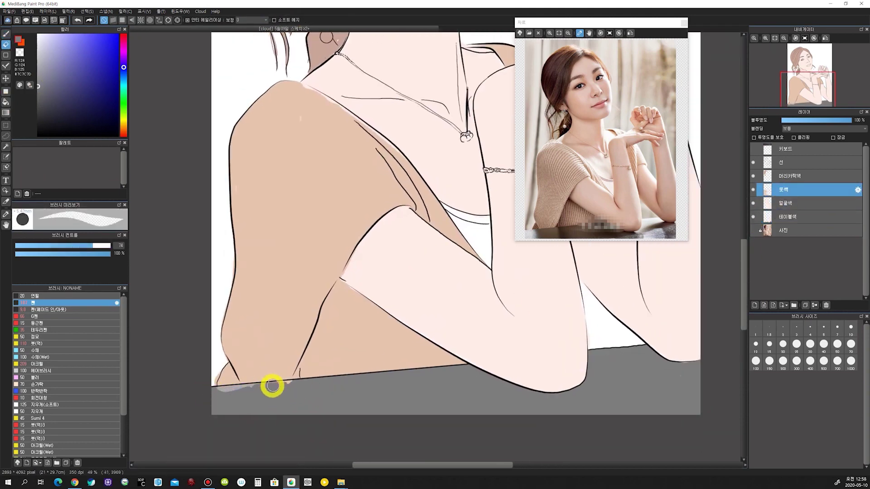
click(758, 217)
key(b)
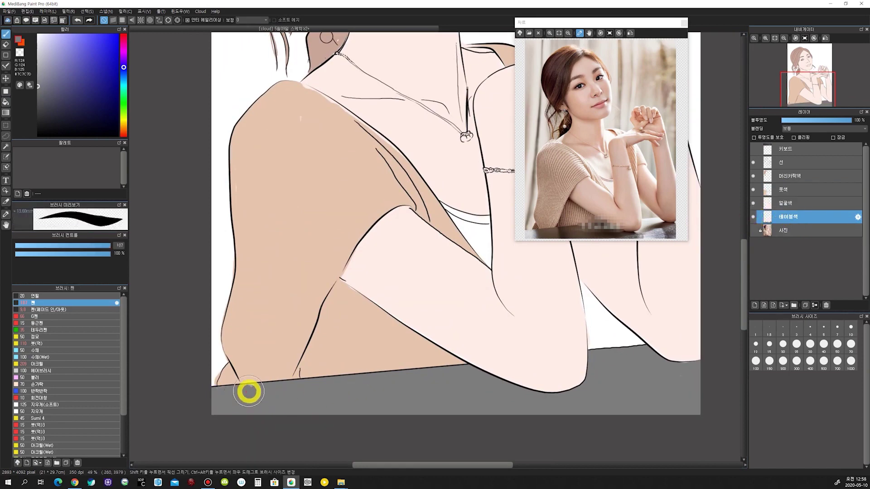
Add a layer named 뒷배경 directly above 테이블색
scroll(235, 406, down, 3)
click(755, 305)
double_click(791, 218)
text(뒷배경)
key(Return)
Sample foreground and background colours from the photo's curtain and draw a diagonal gradient across the 뒷배경 layer
click(619, 55)
click(22, 42)
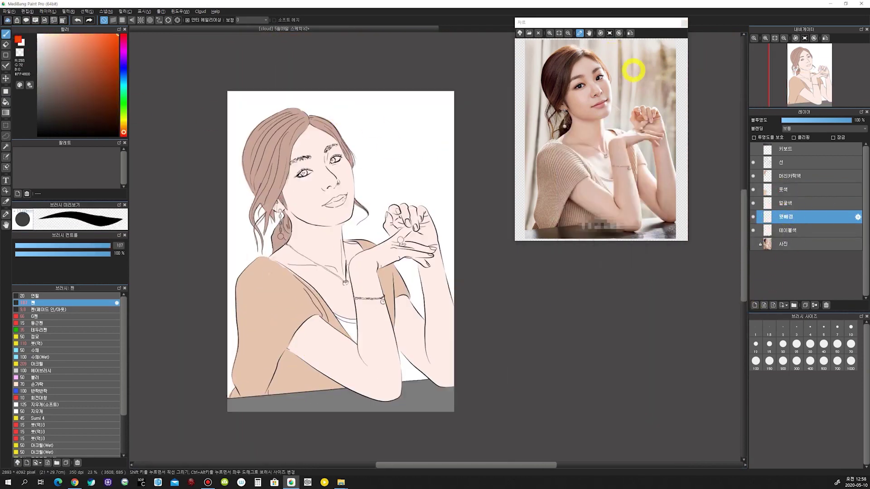
click(624, 61)
click(6, 113)
drag(262, 251, 385, 132)
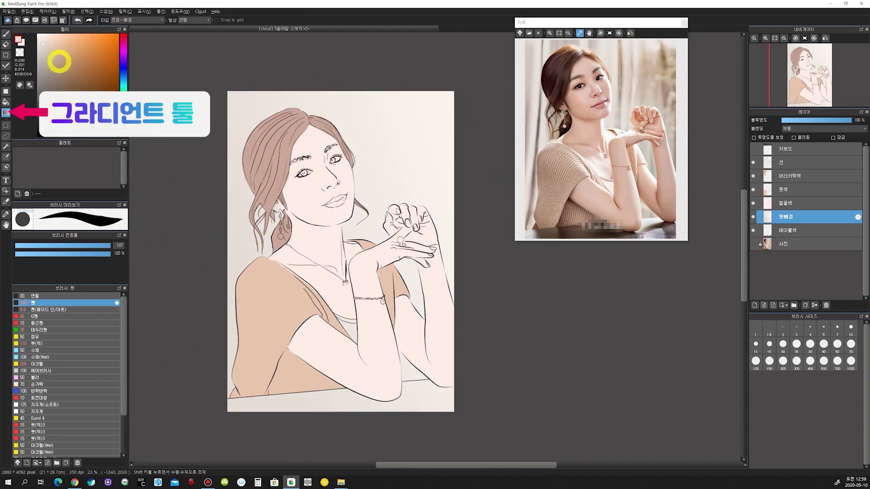
Try a near-white gradient colour, change it to cream #FFEDD0, and redraw the diagonal 뒷배경 gradient until the cream lies toward the lower left
click(20, 41)
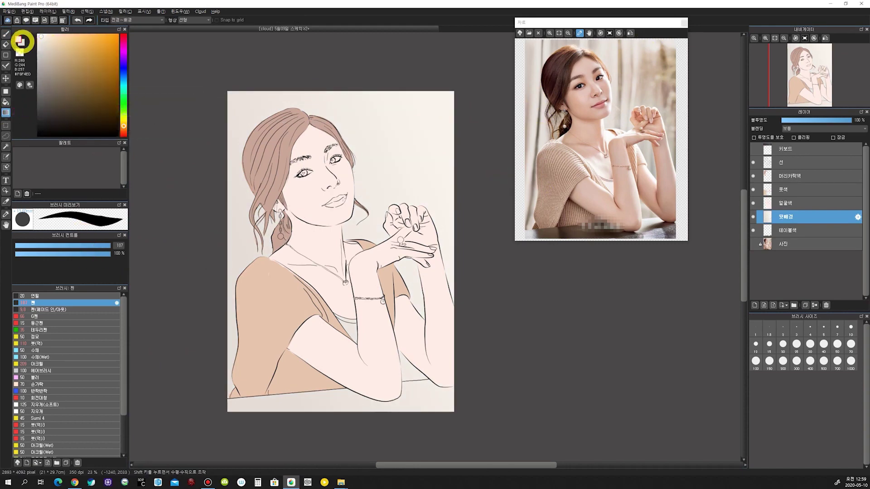
click(38, 35)
drag(408, 136, 260, 254)
drag(416, 111, 181, 315)
drag(428, 100, 157, 303)
drag(437, 110, 213, 267)
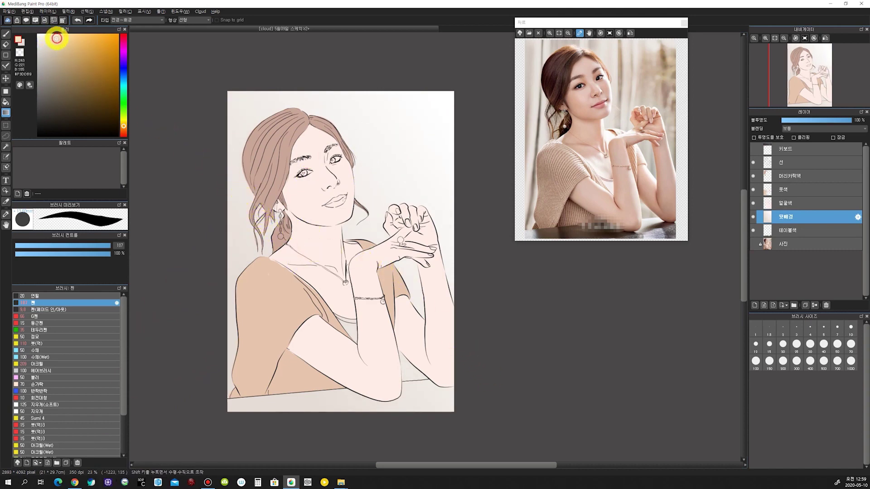
drag(414, 136, 312, 217)
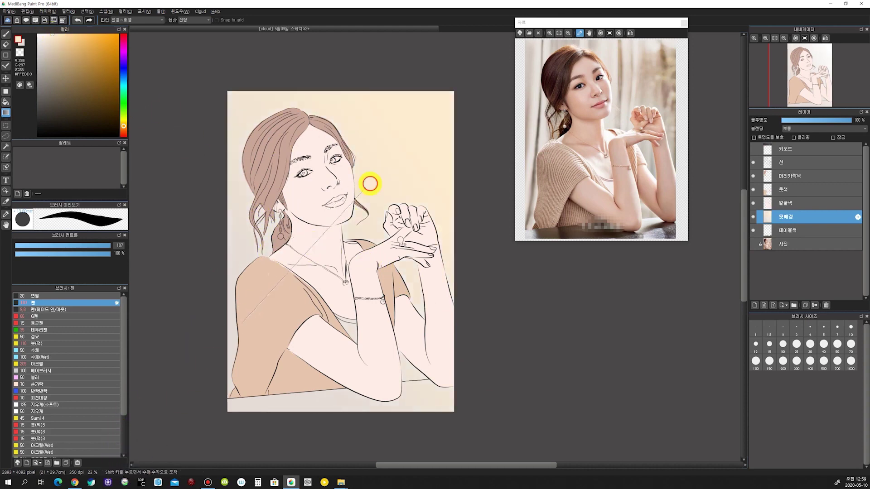
drag(369, 182, 510, 70)
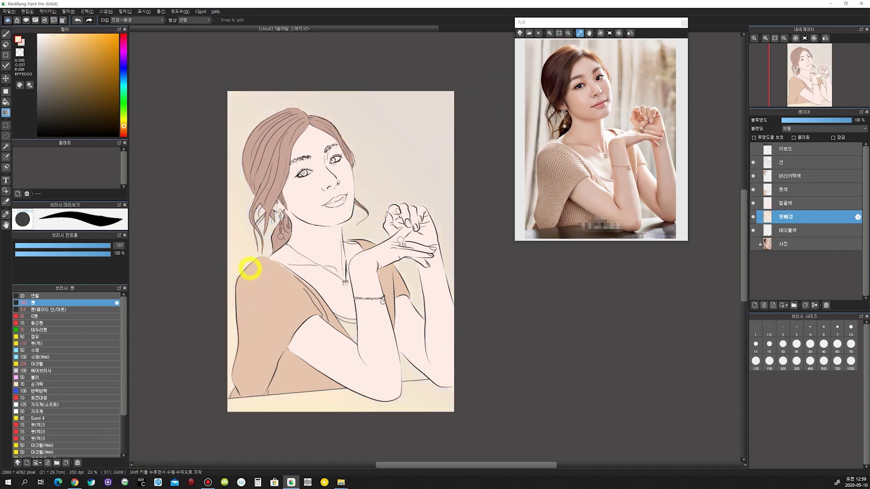
Redraw the cream diagonal gradient on 뒷배경 and move the 테이블색 layer above it
drag(236, 182, 487, 176)
drag(277, 220, 546, 99)
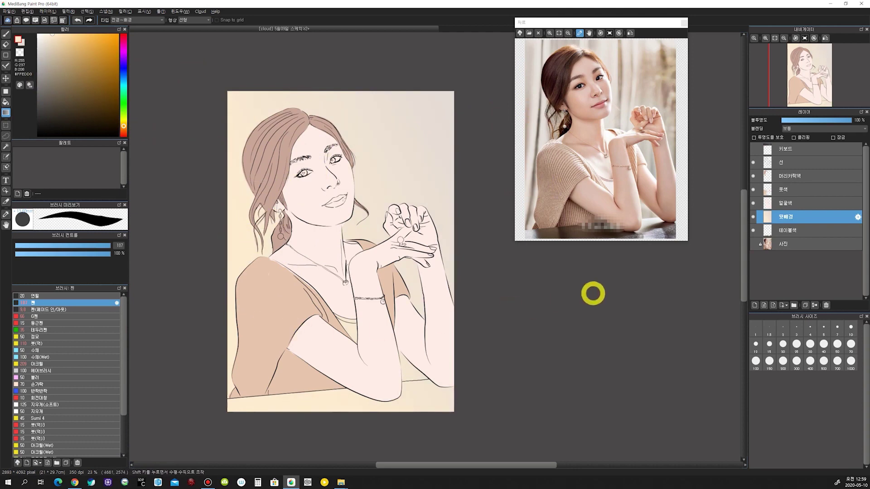
mouse_move(788, 236)
mouse_down()
mouse_move(769, 230)
mouse_move(793, 213)
mouse_move(790, 221)
mouse_up()
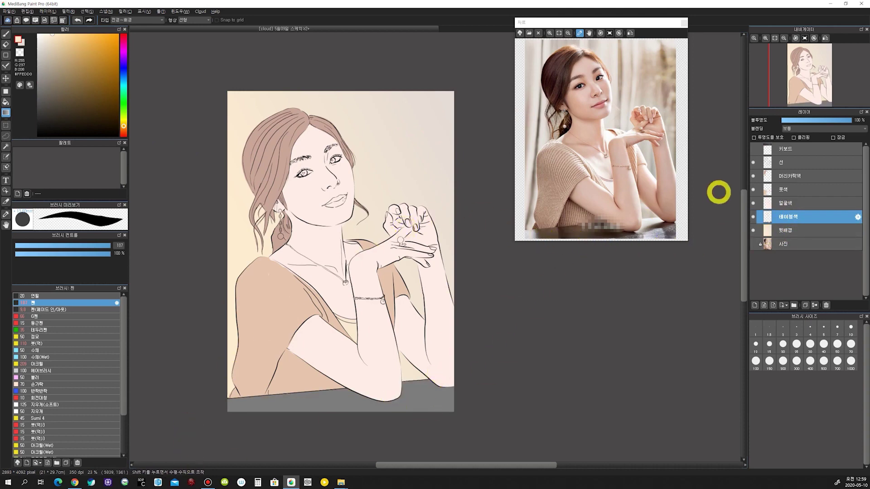
Hide and show the 선, 머리카락색, 옷색 and 뒷배경 layers one by one to check what each contains
click(805, 199)
click(795, 175)
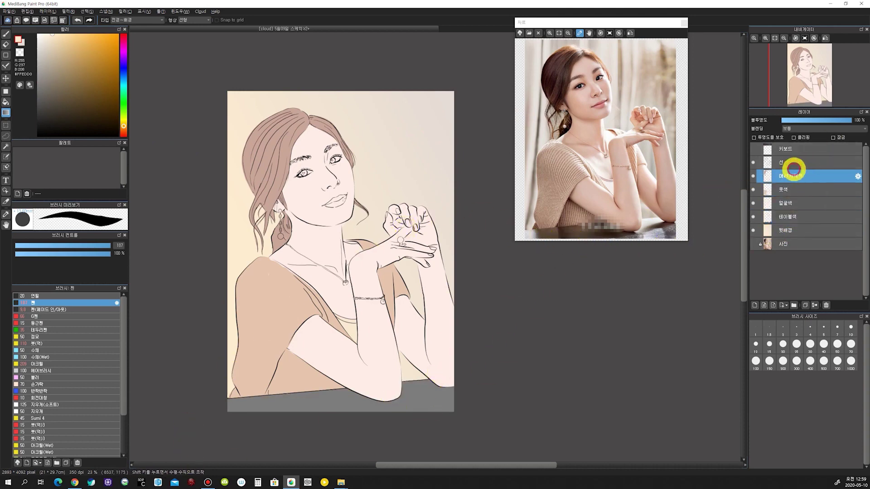
click(754, 163)
click(754, 164)
click(754, 165)
click(754, 163)
click(754, 175)
click(753, 176)
click(754, 190)
click(754, 190)
click(754, 231)
click(754, 231)
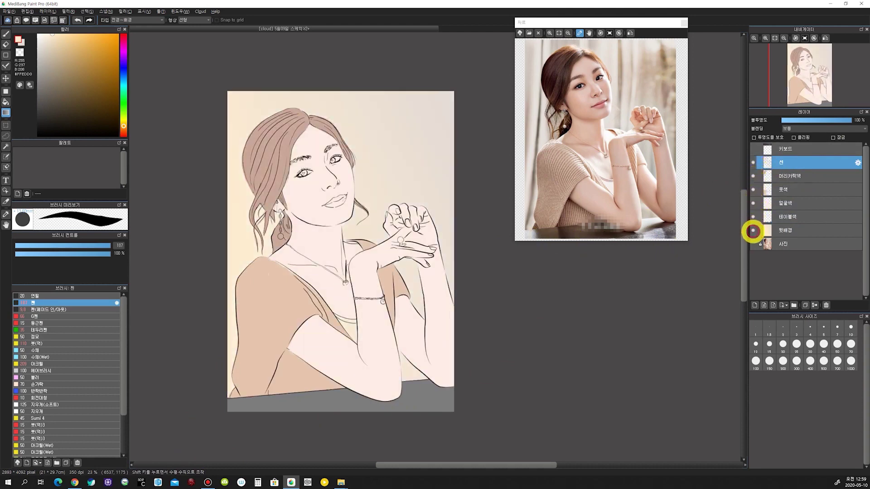
Add a layer named 눈색 directly above 옷색 and pick black #000000 for the Pen brush
scroll(340, 356, down, 1)
scroll(340, 356, up, 2)
drag(412, 311, 454, 228)
drag(422, 189, 425, 287)
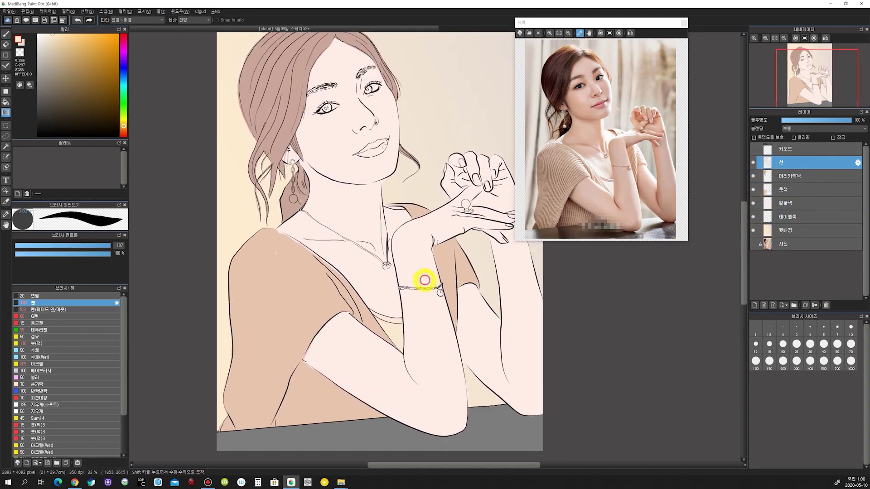
click(804, 206)
click(804, 193)
right_click(289, 267)
key(b)
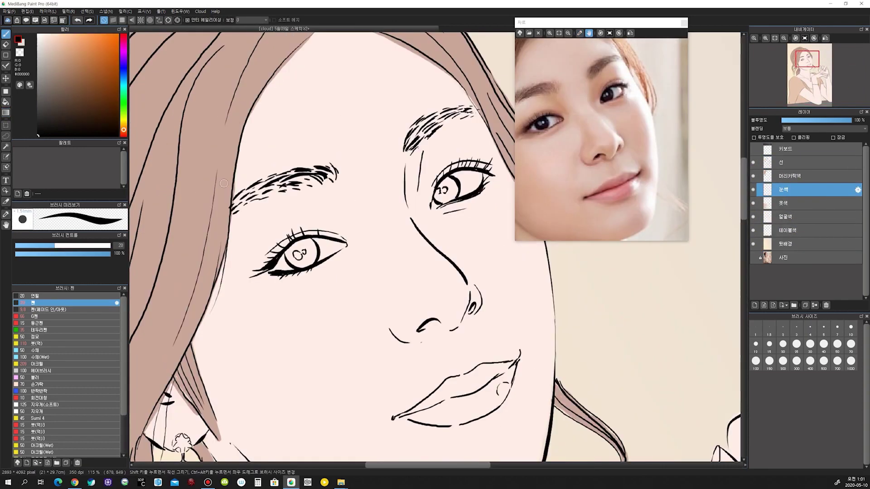
Paint both irises black on 눈색 around the small highlight shapes, reducing the pen size for the details
mouse_move(305, 245)
mouse_down()
mouse_move(289, 256)
mouse_move(296, 264)
mouse_move(314, 245)
mouse_up()
key(bracketleft)
key(bracketleft)
key(bracketleft)
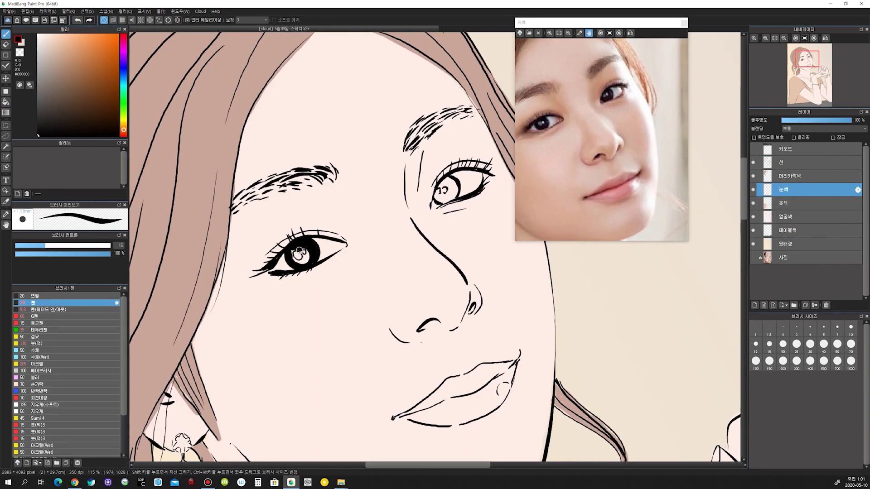
drag(437, 190, 443, 196)
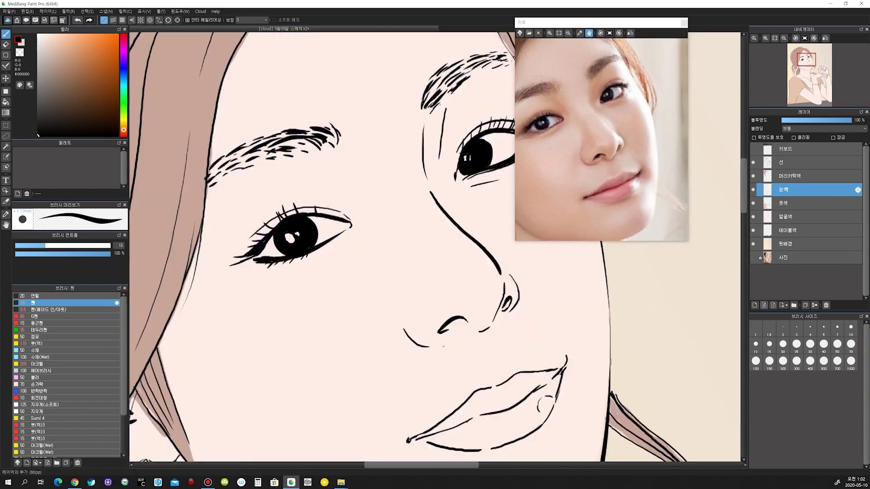
Add a layer named 눈흰자 and place it directly below 눈색
key(ctrl+shift+n)
text(눈흰자)
key(Return)
drag(793, 190, 793, 206)
Fill the whites of both eyes with white #FFFFFF on the 눈흰자 layer
drag(320, 240, 343, 227)
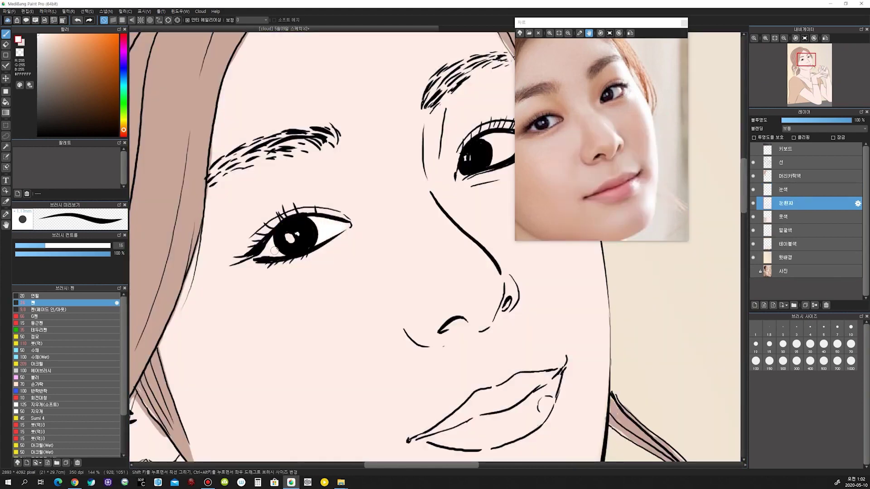
drag(277, 247, 262, 255)
scroll(482, 164, up, 1)
drag(426, 178, 286, 219)
mouse_move(352, 175)
mouse_down()
mouse_move(373, 192)
mouse_move(381, 183)
mouse_up()
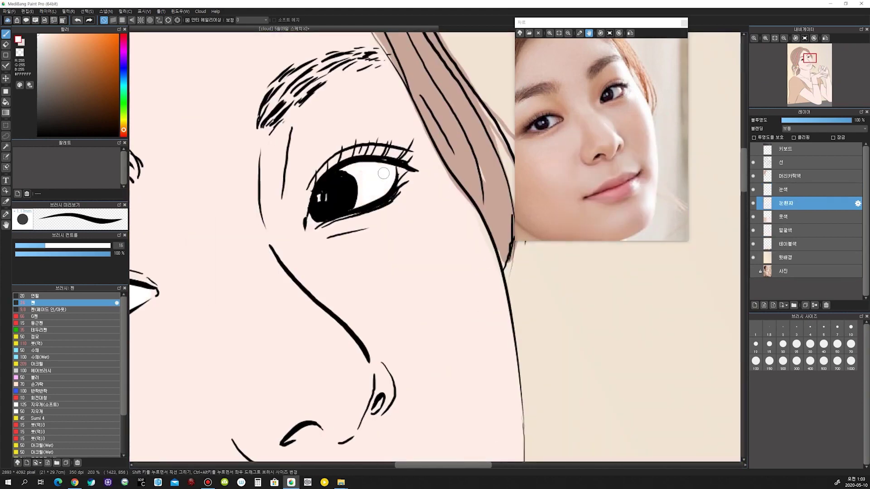
Add a layer named 입술색 above 눈흰자 and sample the lip colour from the reference photo
scroll(343, 185, down, 6)
click(754, 305)
double_click(792, 203)
text(입술색)
key(Return)
click(579, 32)
click(620, 188)
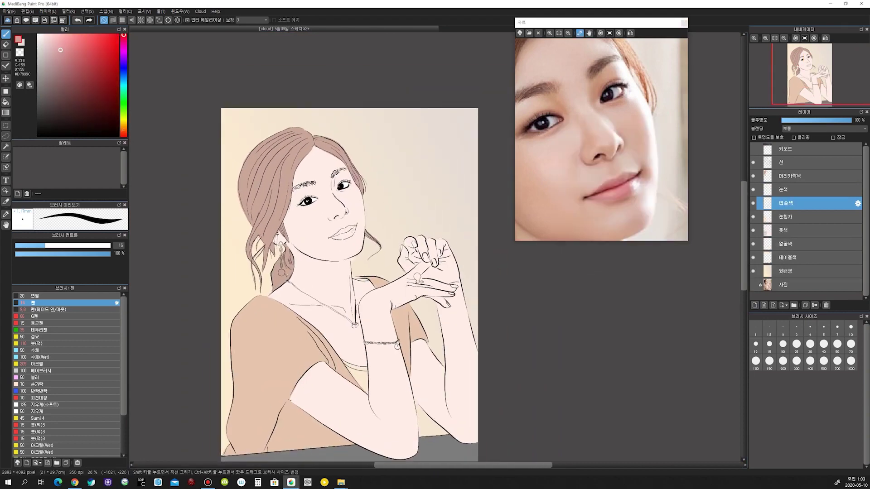
Paint the lips pink #F0A9AD on 입술색, adjusting the pen size to follow the lip outline
scroll(345, 237, up, 2)
mouse_move(343, 232)
mouse_down()
mouse_move(354, 230)
mouse_move(334, 231)
mouse_up()
key(bracketright)
key(bracketright)
key(bracketright)
drag(353, 219, 326, 237)
key(bracketleft)
key(bracketleft)
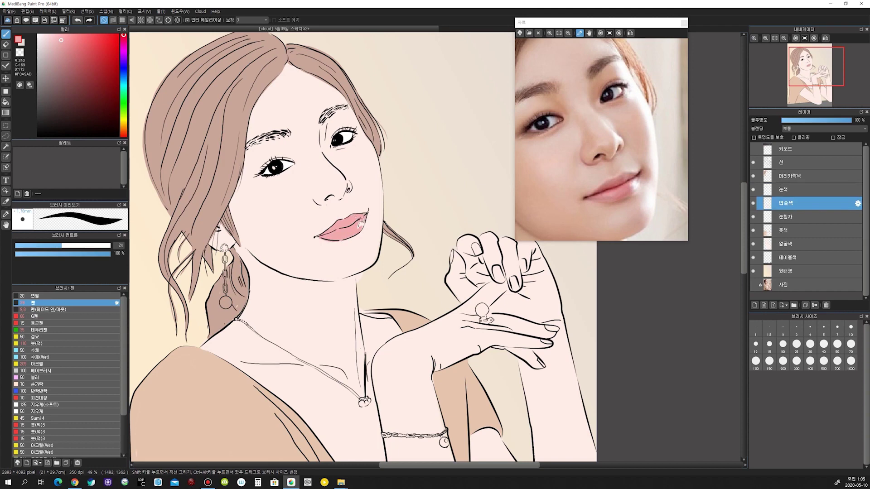
Add a layer named 밝음 above 입술색 and set the colour to white #FFFFFF
scroll(358, 205, down, 3)
scroll(421, 231, up, 3)
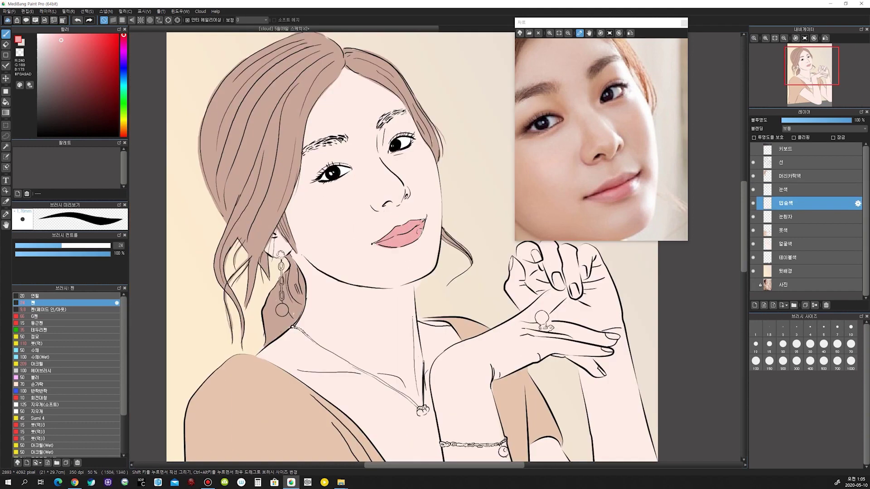
click(755, 306)
double_click(787, 203)
text(밝음)
key(Return)
click(37, 34)
Paint white highlights on the lower lip and along the cheek edge nearest the raised hands
click(420, 231)
drag(430, 155, 439, 223)
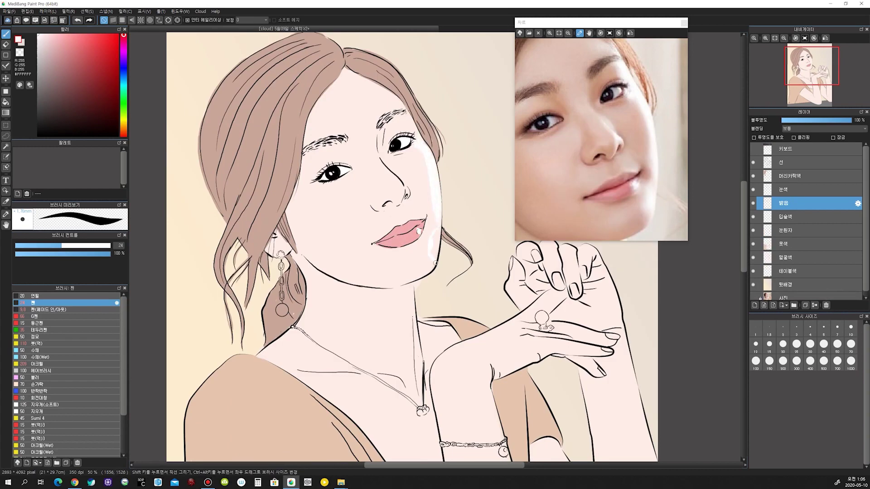
drag(434, 239, 436, 253)
Move 밝음 above 눈색 and add white highlights along the sweater's shoulder, guided by the reference photo
click(589, 33)
drag(598, 132, 589, 183)
scroll(386, 234, down, 8)
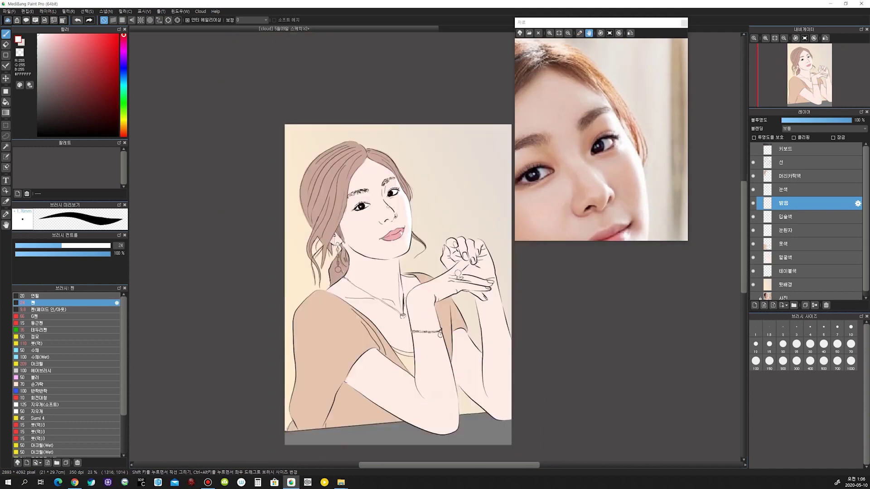
drag(797, 203, 797, 186)
scroll(362, 225, up, 6)
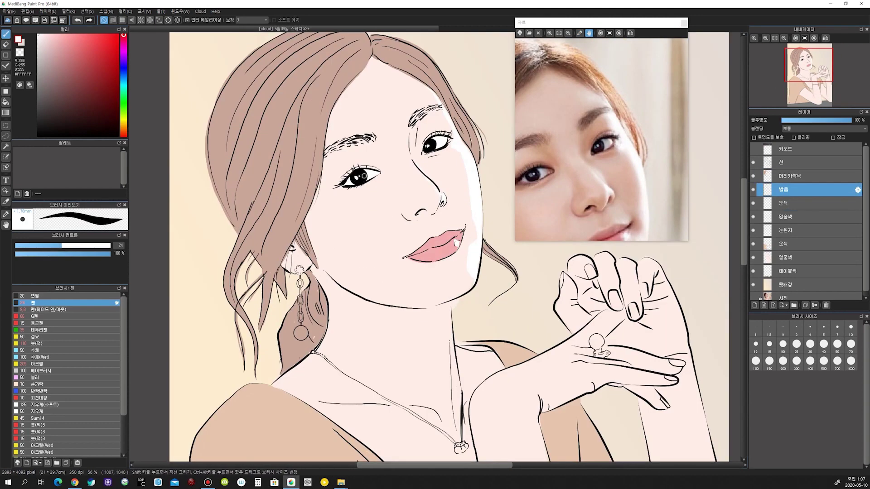
scroll(292, 114, down, 4)
click(558, 33)
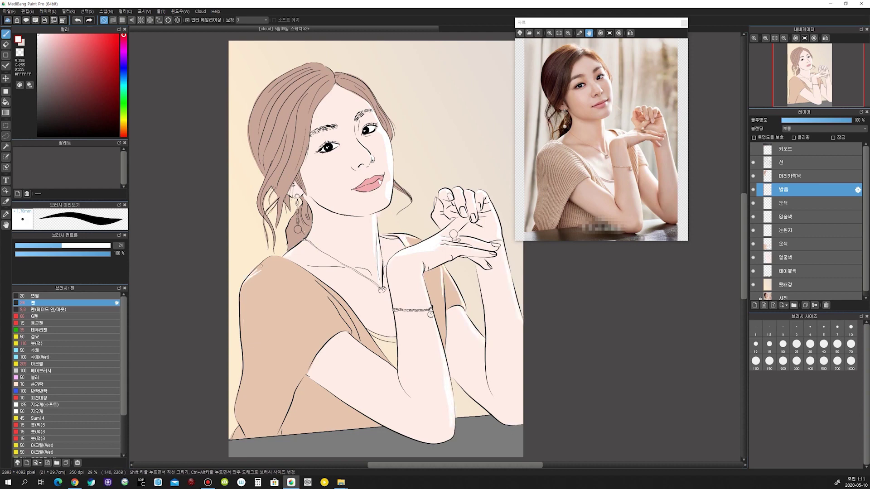
drag(273, 263, 252, 275)
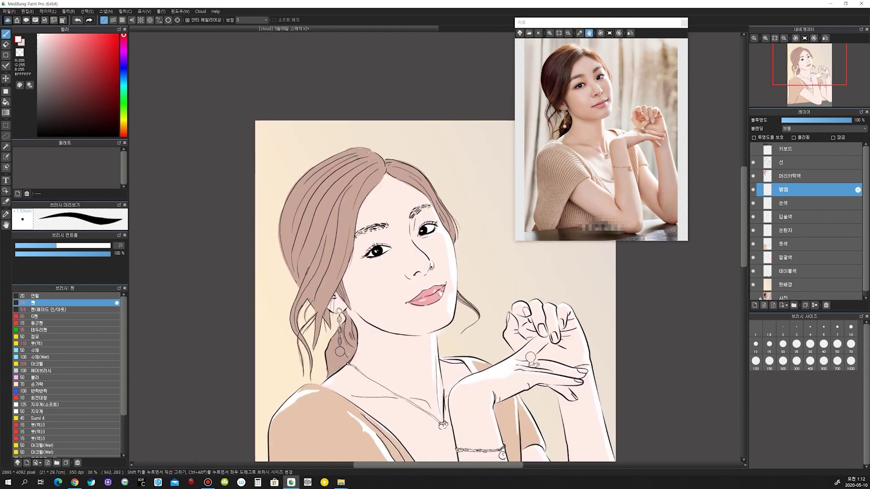
Move 밝음 above 머리카락색 and brush a soft white highlight over the crown hair with the airbrush at 20% opacity
drag(791, 190, 790, 175)
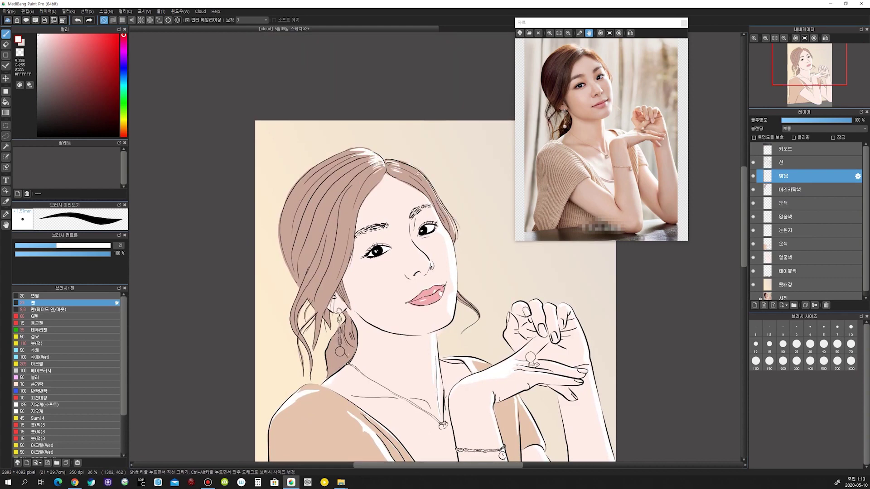
scroll(417, 173, down, 6)
scroll(417, 173, up, 1)
click(42, 370)
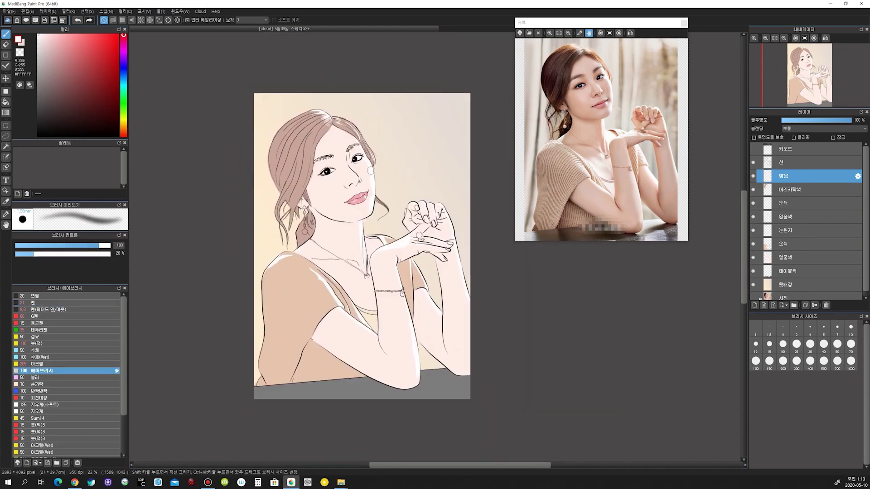
drag(308, 114, 359, 139)
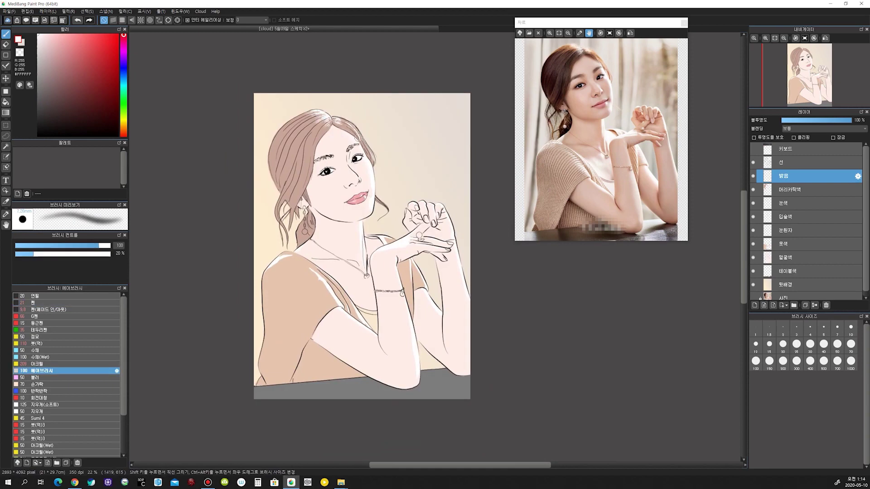
Try soft white highlights on the forearm and sweater with a larger airbrush, and undo them
ctrl+alt+drag(339, 177, 357, 176)
key(ctrl+z)
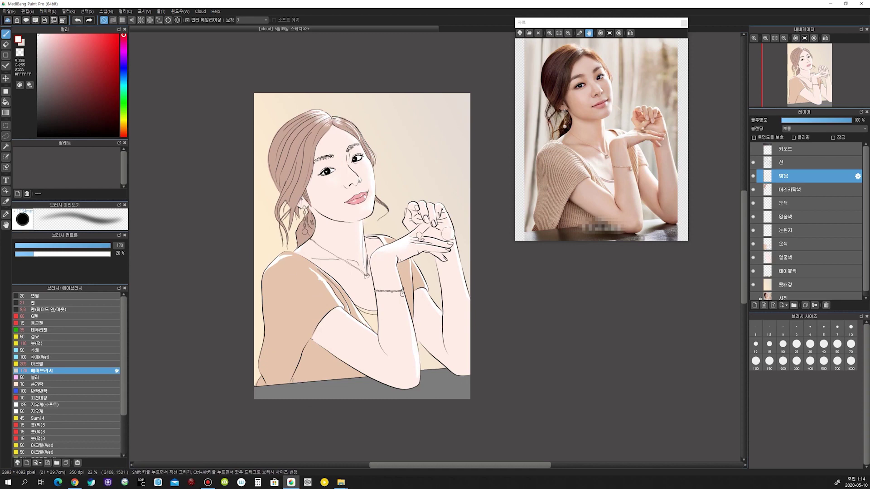
drag(434, 309, 424, 378)
drag(311, 269, 332, 301)
key(ctrl+z)
key(ctrl+z)
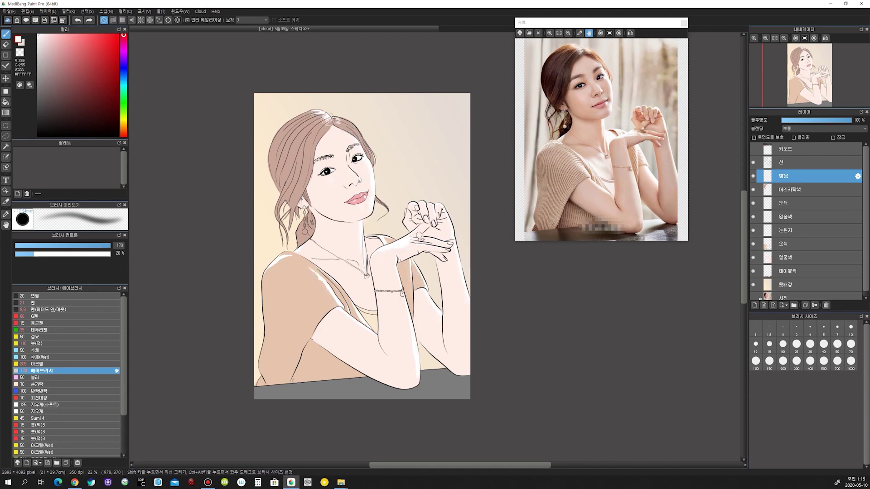
Airbrush a soft white glow along the hair beside the face, and add white pen highlights around the nose
drag(359, 135, 372, 168)
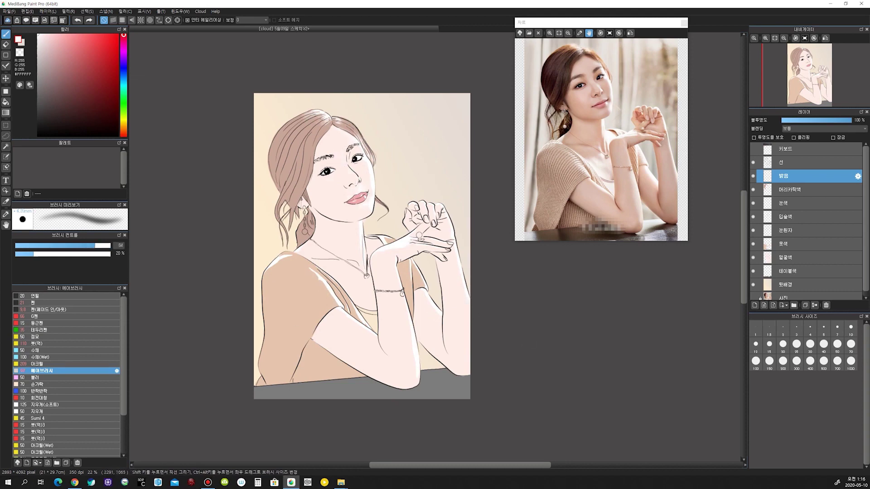
scroll(352, 181, up, 3)
drag(353, 180, 333, 180)
click(34, 303)
click(345, 192)
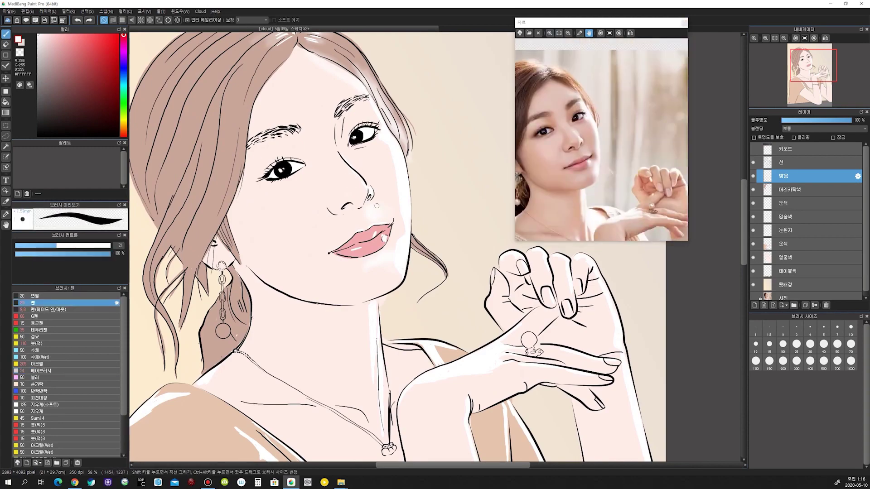
scroll(337, 168, down, 2)
drag(366, 202, 375, 206)
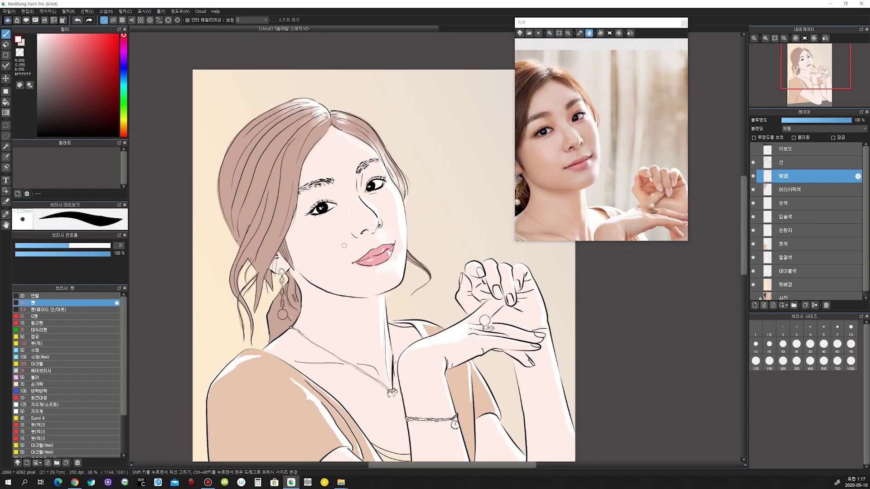
Check the whole portrait against the full reference photo and save the drawing
scroll(463, 287, down, 3)
scroll(463, 287, up, 2)
scroll(408, 276, up, 1)
scroll(408, 276, up, 1)
click(567, 33)
click(775, 38)
click(9, 11)
click(21, 68)
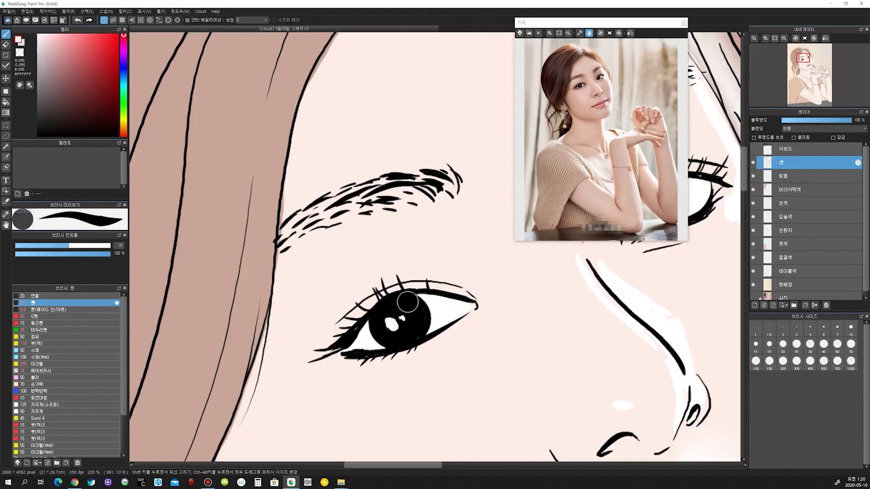
Thicken the upper lash line of the eye nearest the ponytail in black on 선 with a smaller pen
drag(40, 246, 36, 245)
right_click(358, 320)
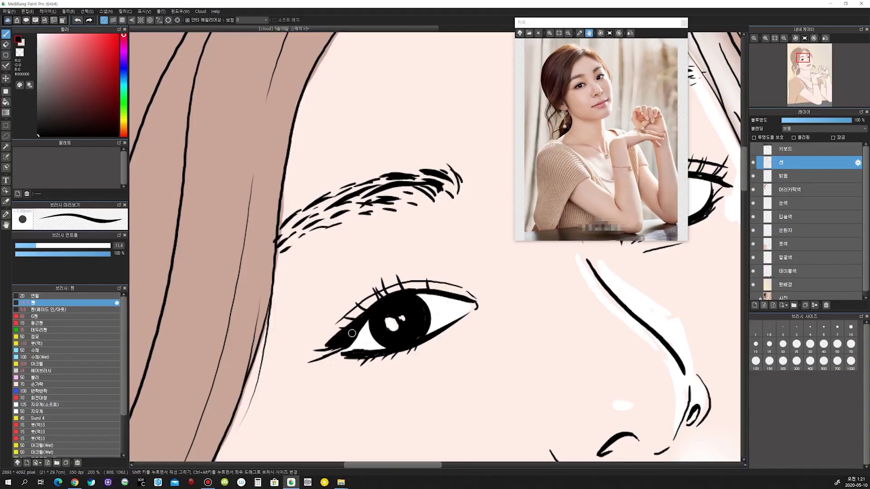
drag(405, 290, 439, 289)
Examine the face and eye linework both close up and with the whole portrait in view
scroll(443, 378, down, 9)
scroll(442, 376, up, 2)
mouse_move(442, 376)
mouse_down()
mouse_move(356, 329)
mouse_move(356, 341)
mouse_up()
scroll(356, 329, up, 4)
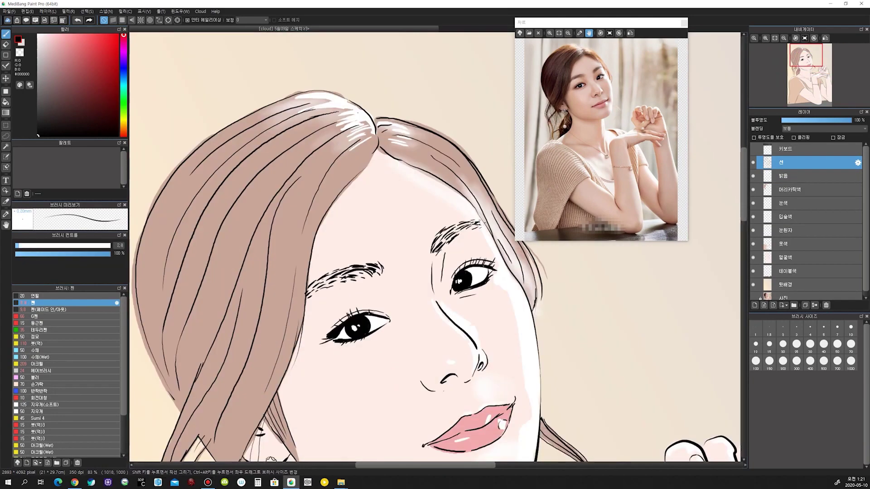
scroll(517, 315, down, 4)
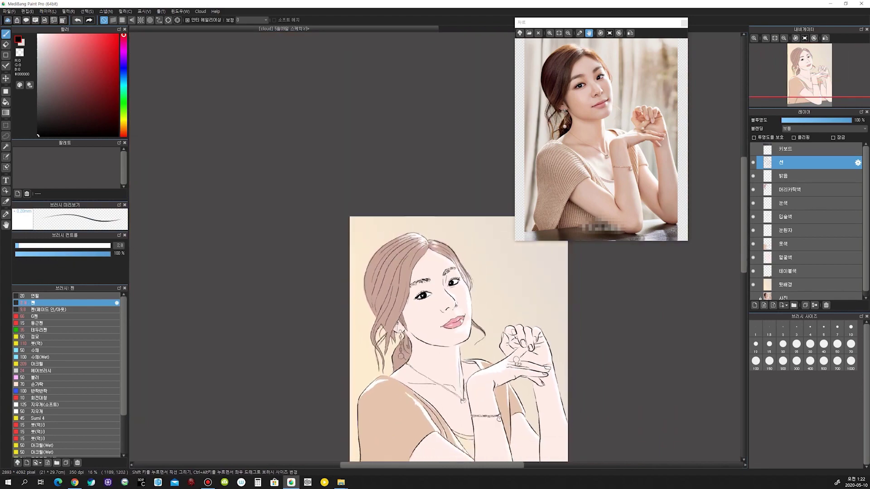
scroll(410, 327, up, 4)
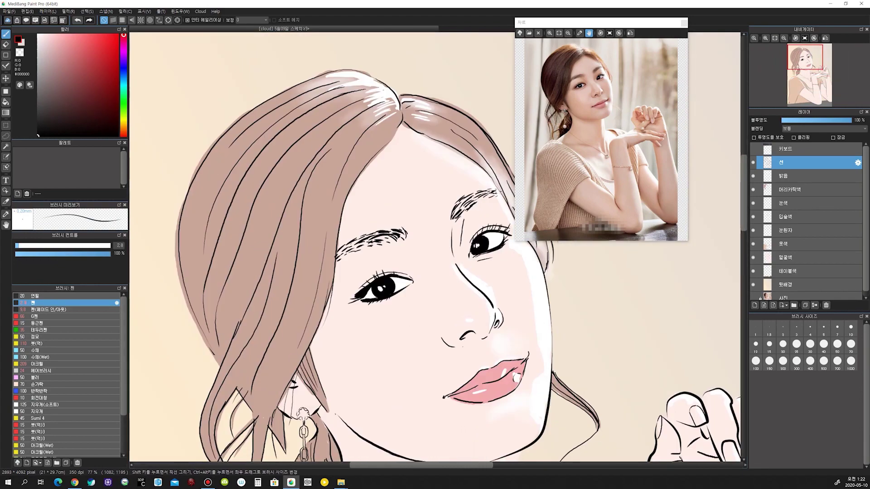
scroll(411, 317, down, 4)
scroll(410, 317, up, 4)
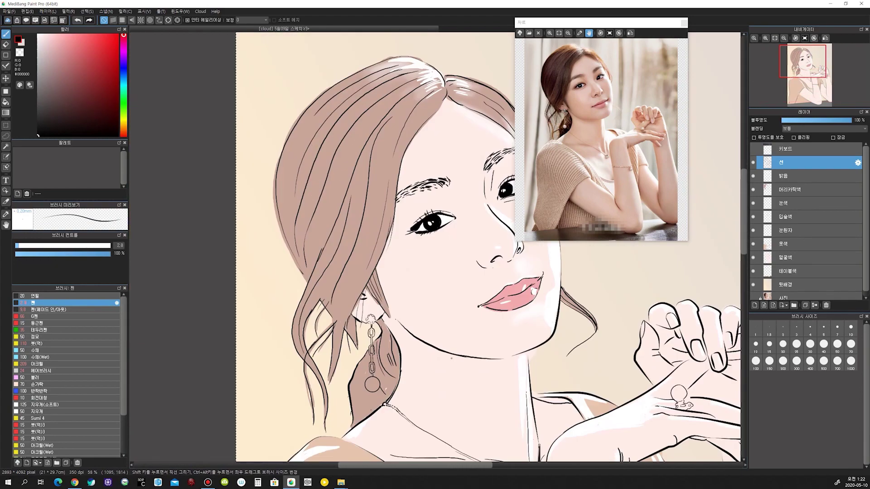